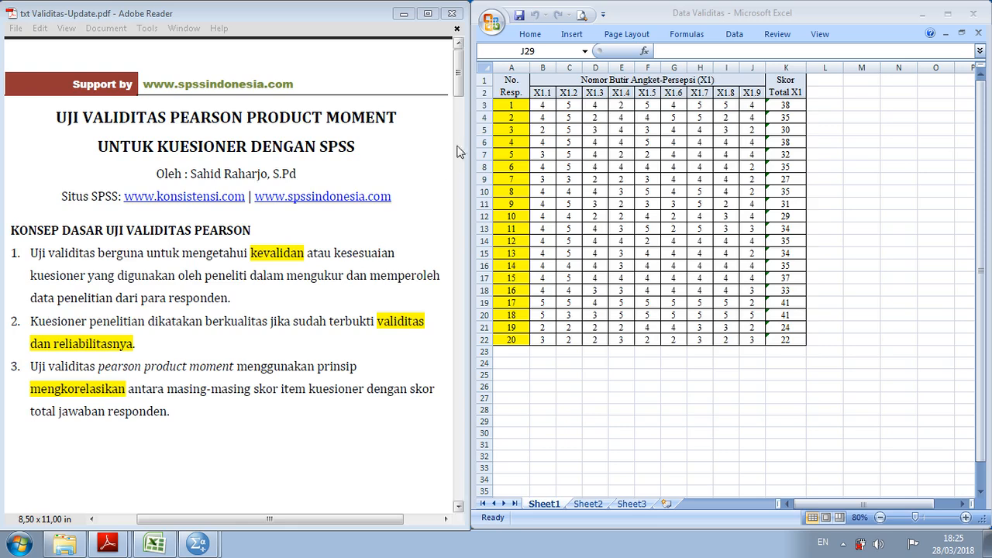
# Page through the PDF to the validity test steps, switch to the SPSS Data Editor and show its variable definitions
pyautogui.moveTo(460, 88); pyautogui.dragTo(457, 171)
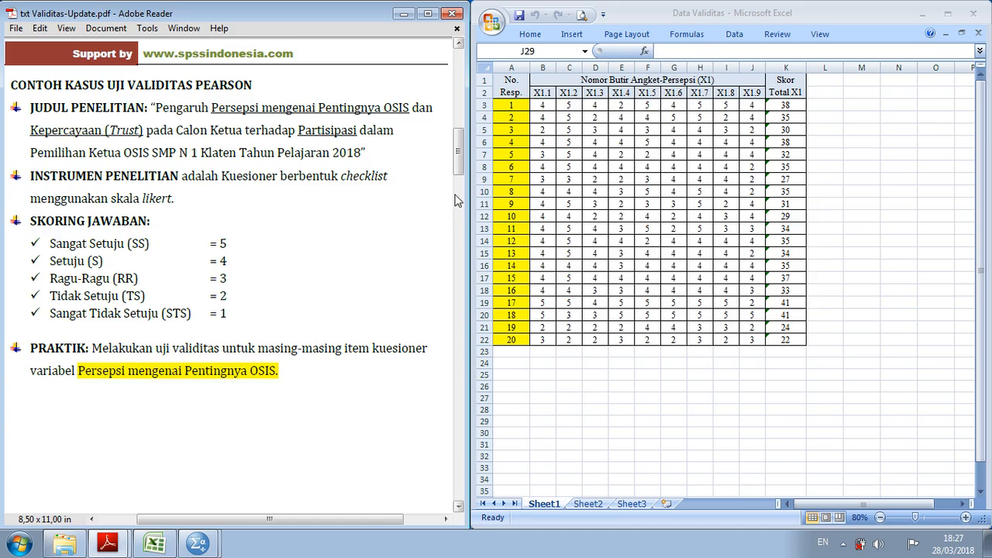
pyautogui.moveTo(458, 166); pyautogui.dragTo(457, 243)
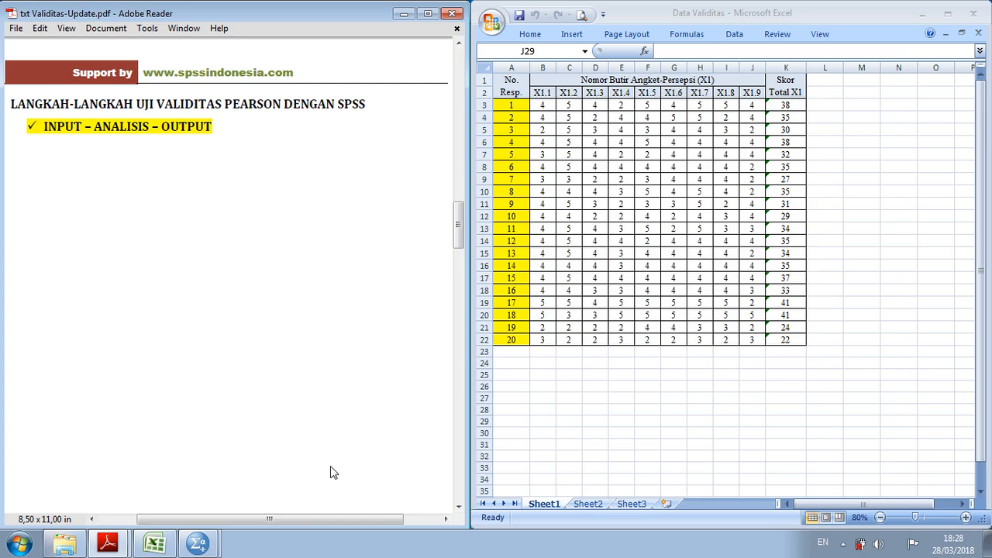
pyautogui.click(197, 543)
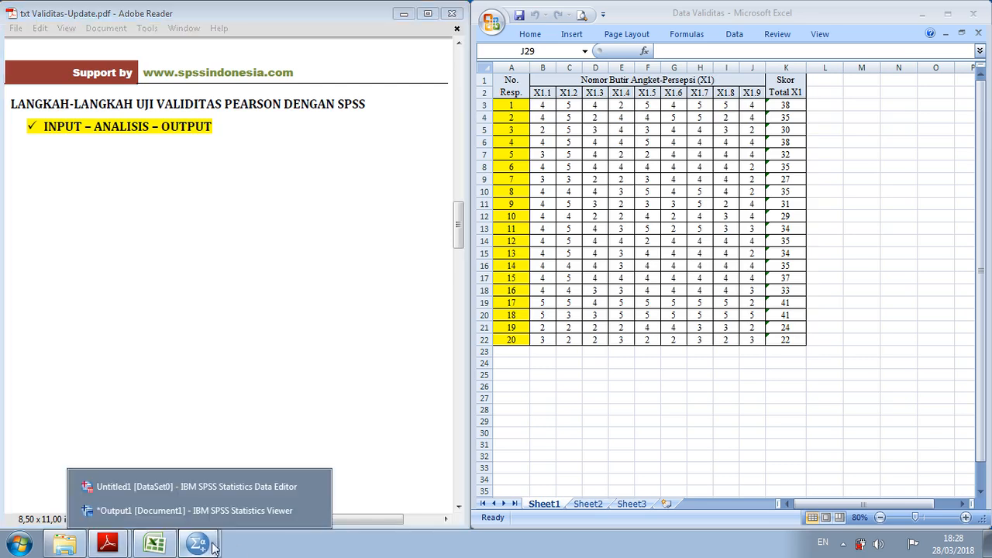
pyautogui.click(229, 489)
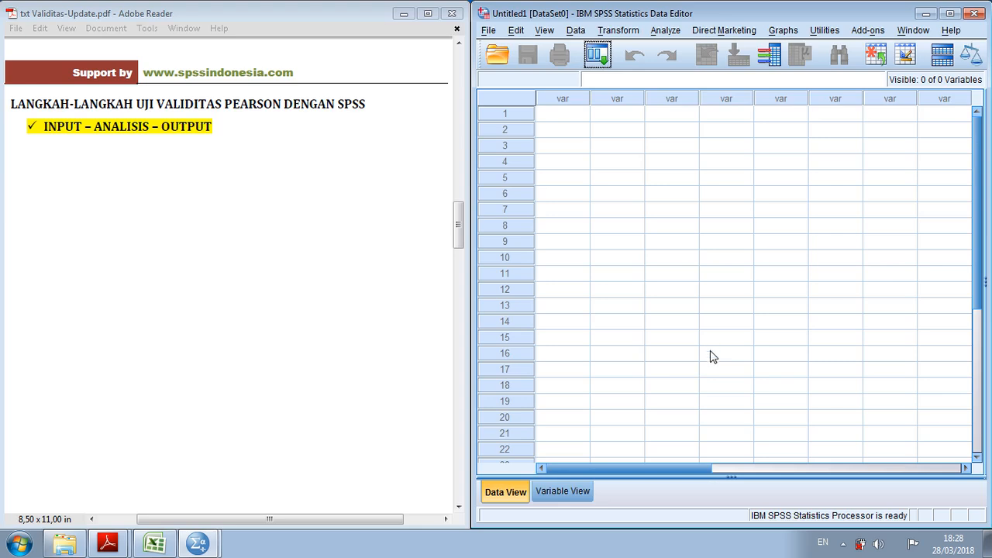
pyautogui.click(583, 494)
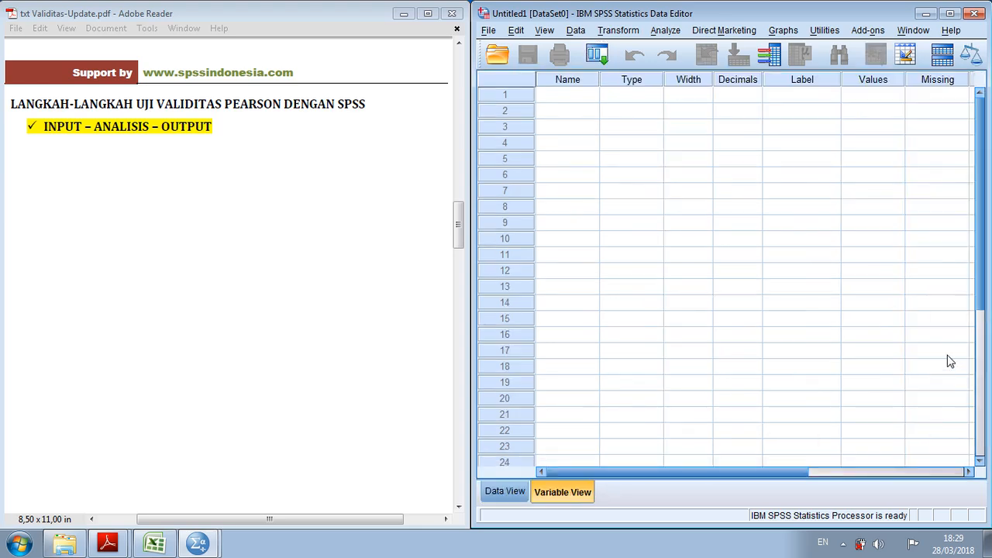
# Check the questionnaire item names in the Excel sheet and return to the SPSS Data Editor
pyautogui.click(575, 97)
pyautogui.click(925, 13)
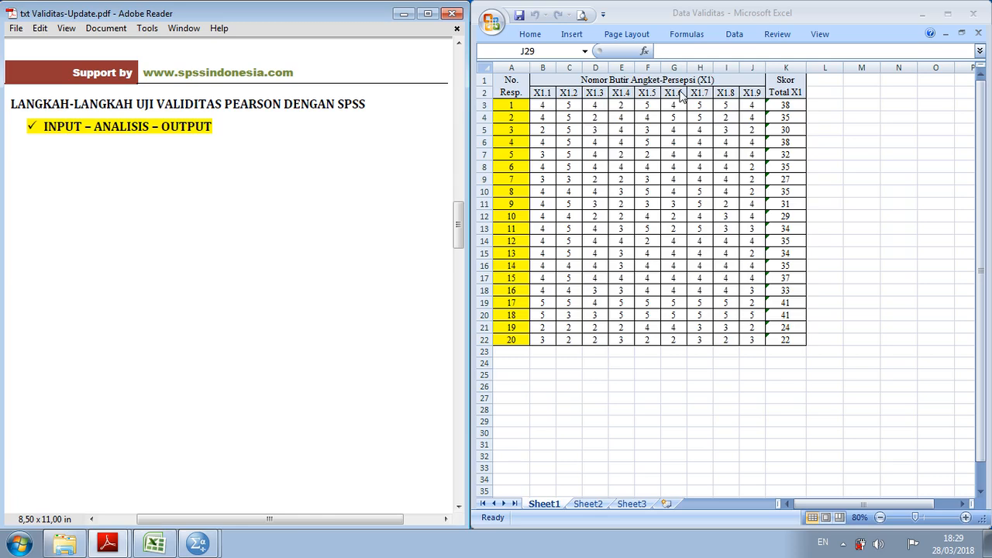
pyautogui.moveTo(212, 551)
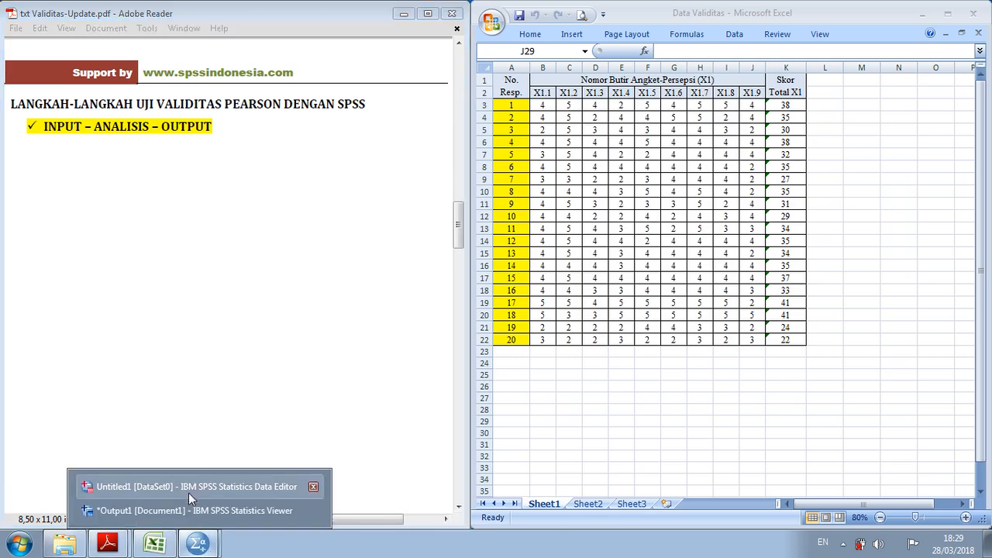
pyautogui.click(193, 496)
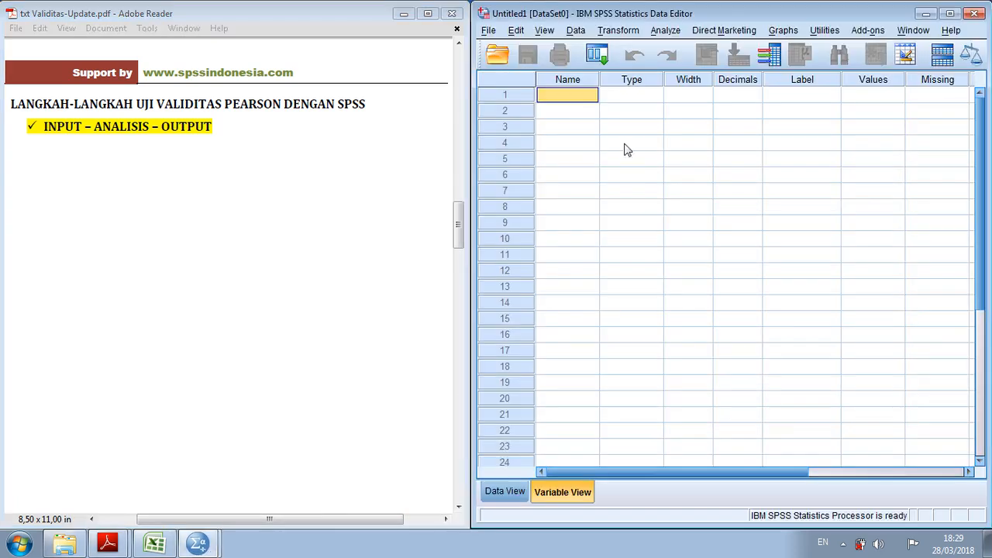
# Define the first five variables, naming them X1.1, X1.2, X1.3, X1.4 and X1.5
pyautogui.click(577, 99)
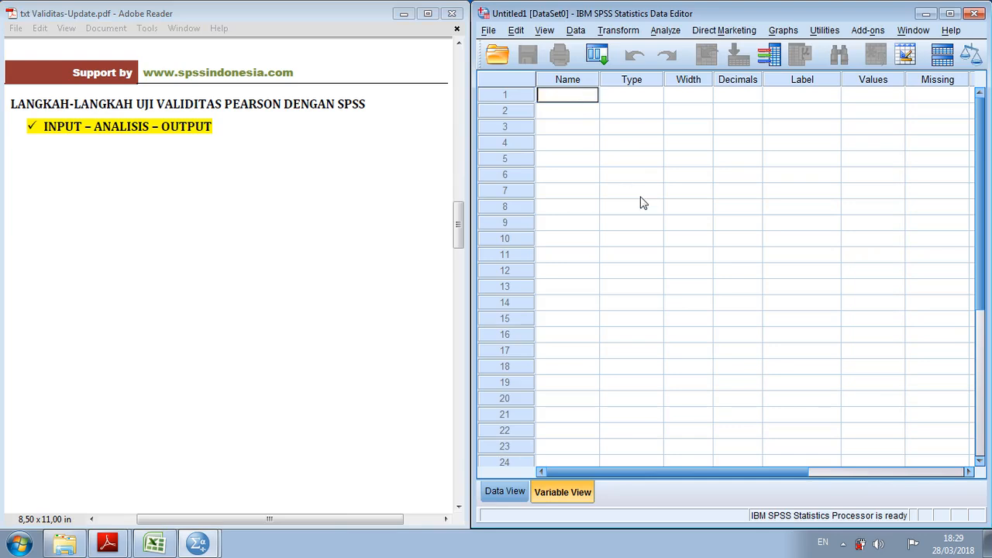
pyautogui.write('X1.1')
pyautogui.press('Return')
pyautogui.write('X')
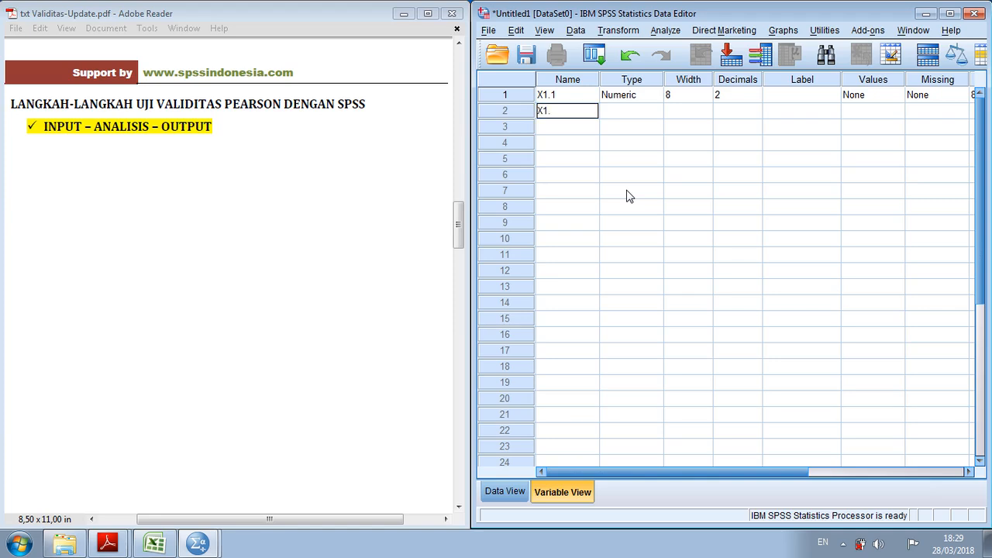
pyautogui.press('Return')
pyautogui.write('X1.3')
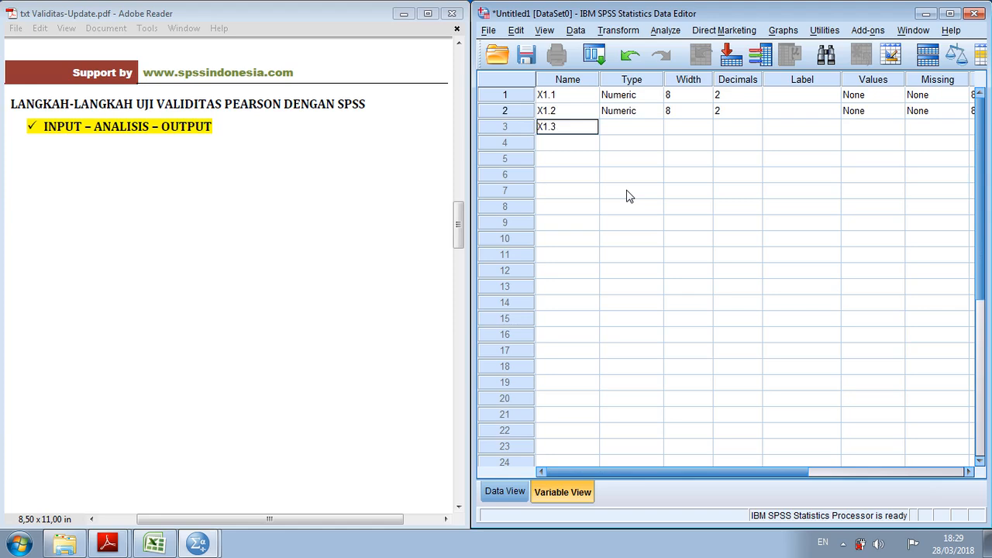
pyautogui.press('Return')
pyautogui.write('X1.4')
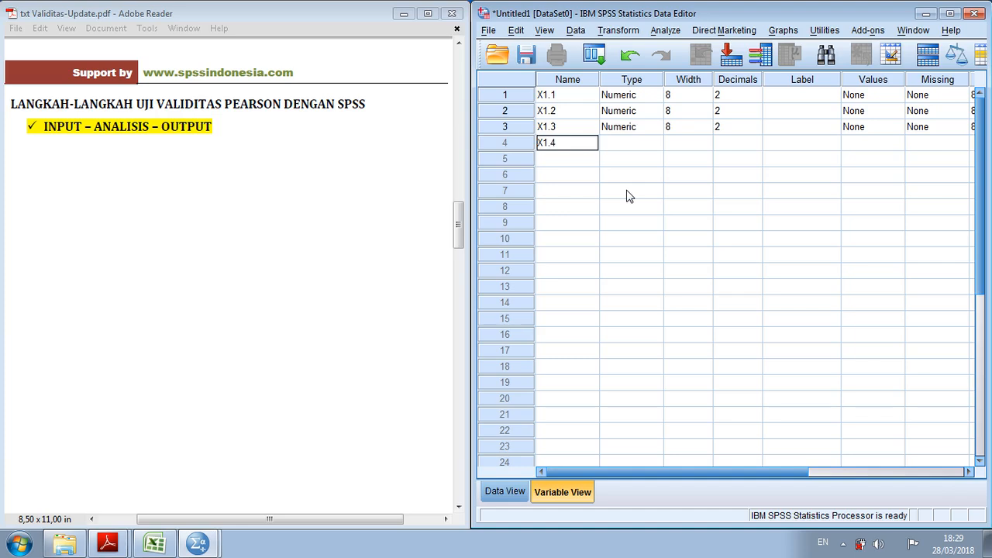
pyautogui.press('Return')
pyautogui.write('X1.5')
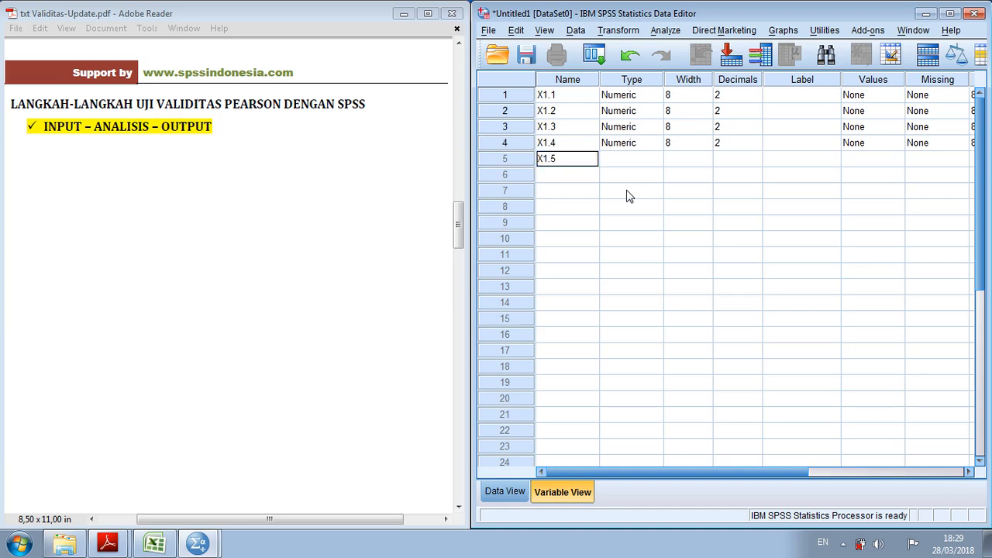
pyautogui.press('Return')
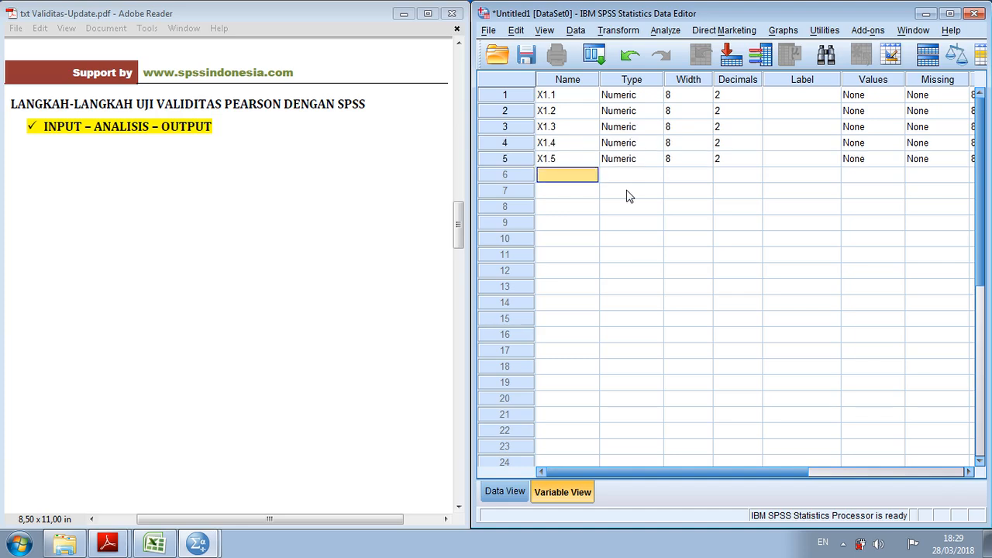
# Add the variables X1.6, X1.7, X1.8 and X1.9, followed by the total score variable Total_X1
pyautogui.write('X1.6')
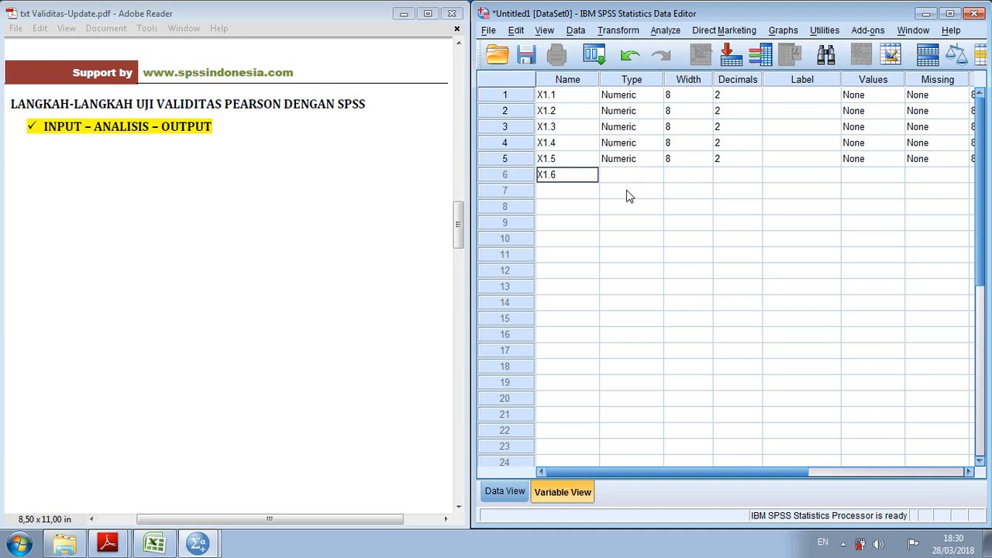
pyautogui.press('Return')
pyautogui.write('X1')
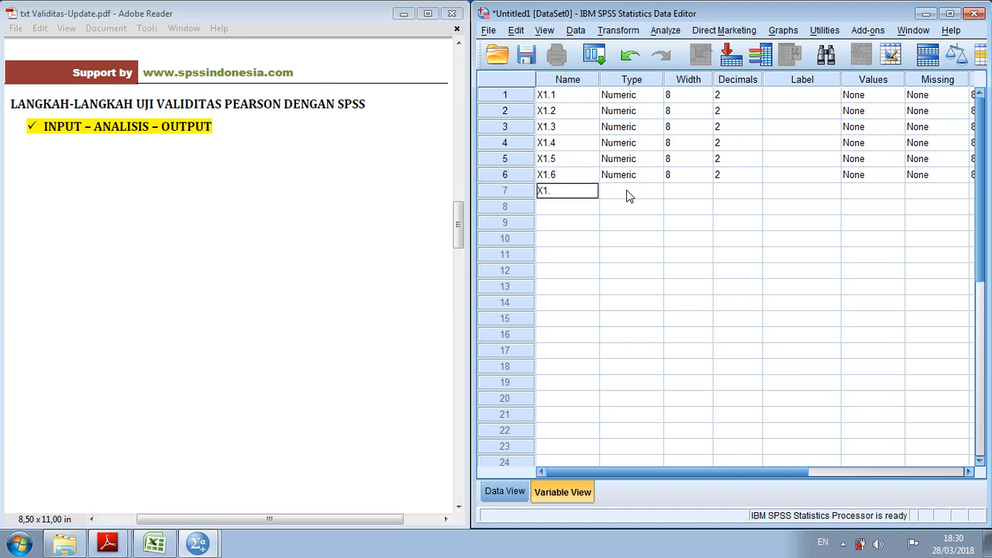
pyautogui.write('.7')
pyautogui.press('Return')
pyautogui.write('X')
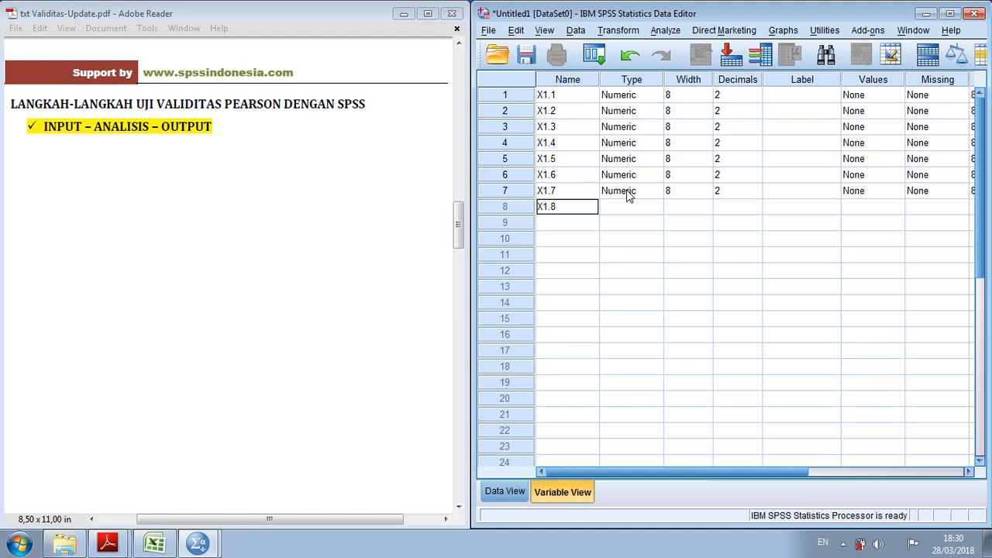
pyautogui.write('1.8')
pyautogui.press('Return')
pyautogui.write('X1')
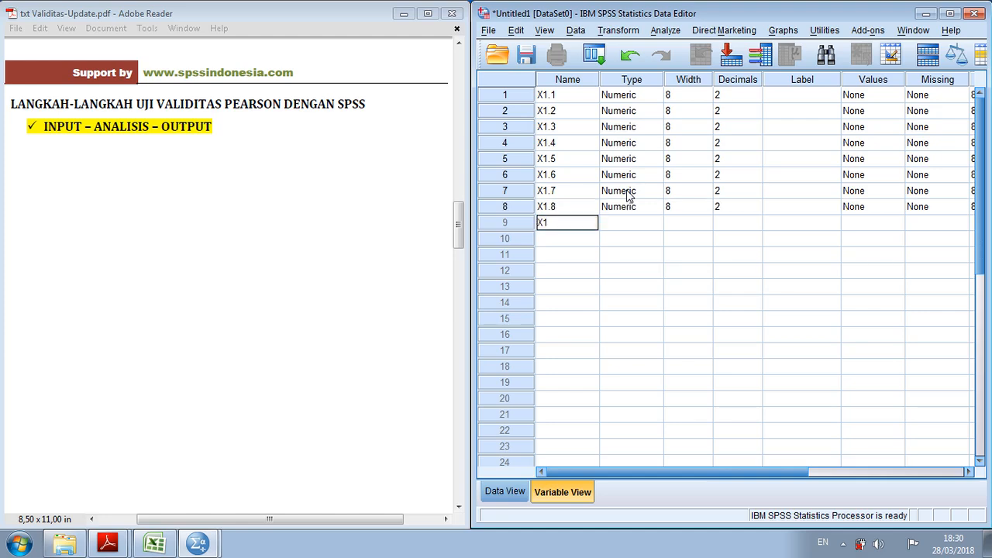
pyautogui.write('.9')
pyautogui.press('Return')
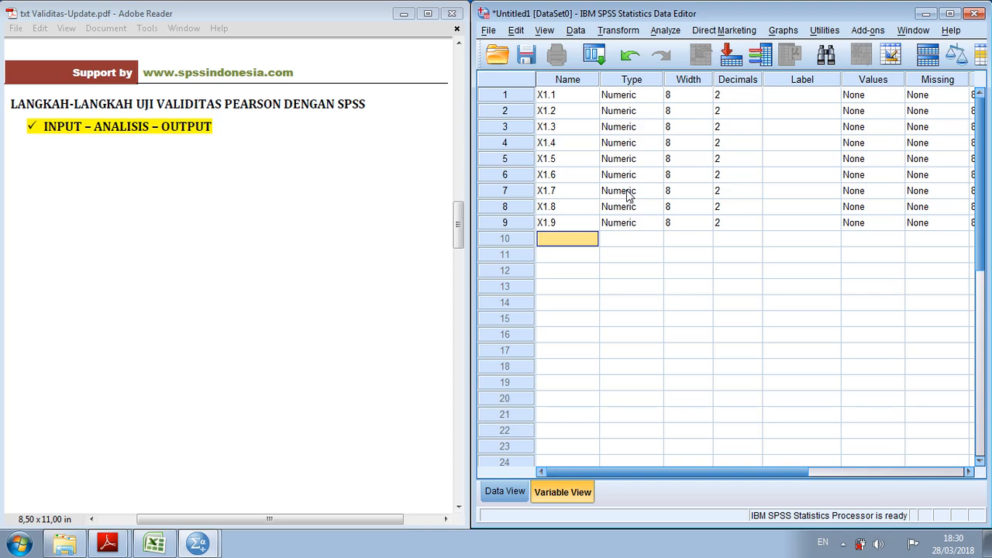
pyautogui.press('shift')
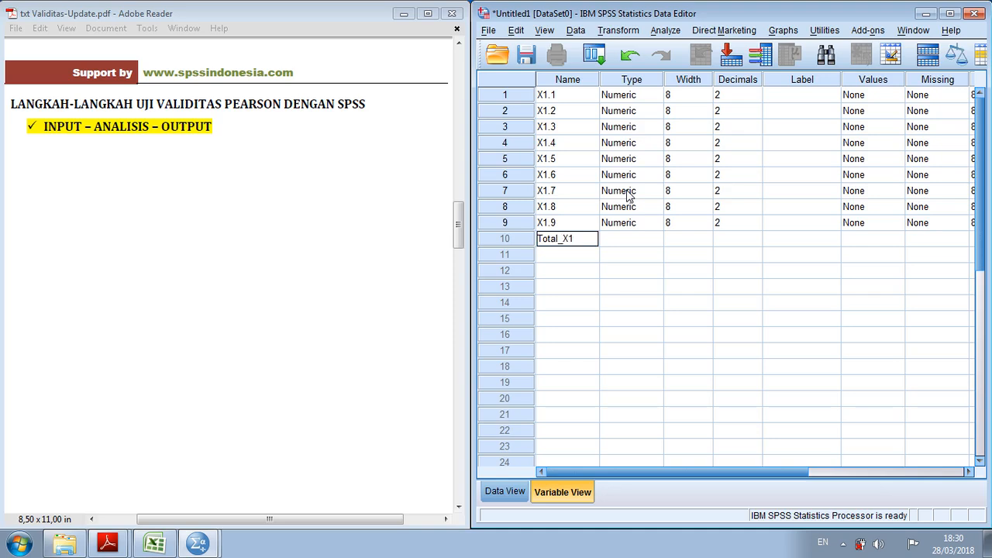
# Set the decimals of the variables X1.1 to X1.6 to 0
pyautogui.click(758, 95)
pyautogui.click(756, 99)
pyautogui.click(755, 99)
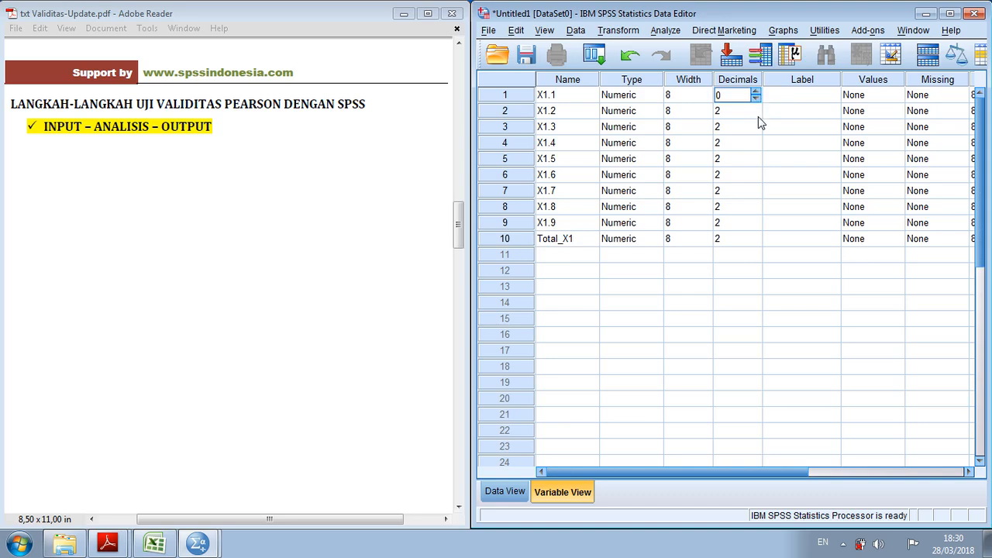
pyautogui.click(758, 116)
pyautogui.click(758, 116)
pyautogui.click(758, 116)
pyautogui.click(757, 130)
pyautogui.click(758, 130)
pyautogui.click(757, 130)
pyautogui.click(758, 147)
pyautogui.click(758, 147)
pyautogui.click(757, 162)
pyautogui.click(757, 162)
pyautogui.click(758, 177)
pyautogui.click(758, 178)
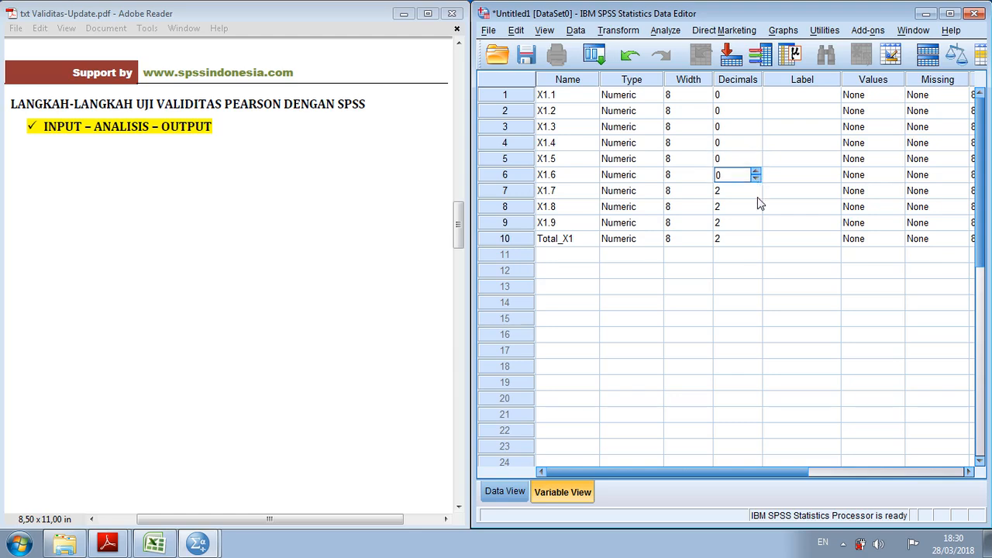
# Set the decimals of the variables X1.7, X1.8, X1.9 and Total_X1 to 0
pyautogui.click(756, 194)
pyautogui.click(755, 196)
pyautogui.click(756, 210)
pyautogui.click(757, 210)
pyautogui.click(757, 227)
pyautogui.click(758, 228)
pyautogui.click(757, 229)
pyautogui.click(756, 243)
pyautogui.click(757, 244)
pyautogui.click(757, 244)
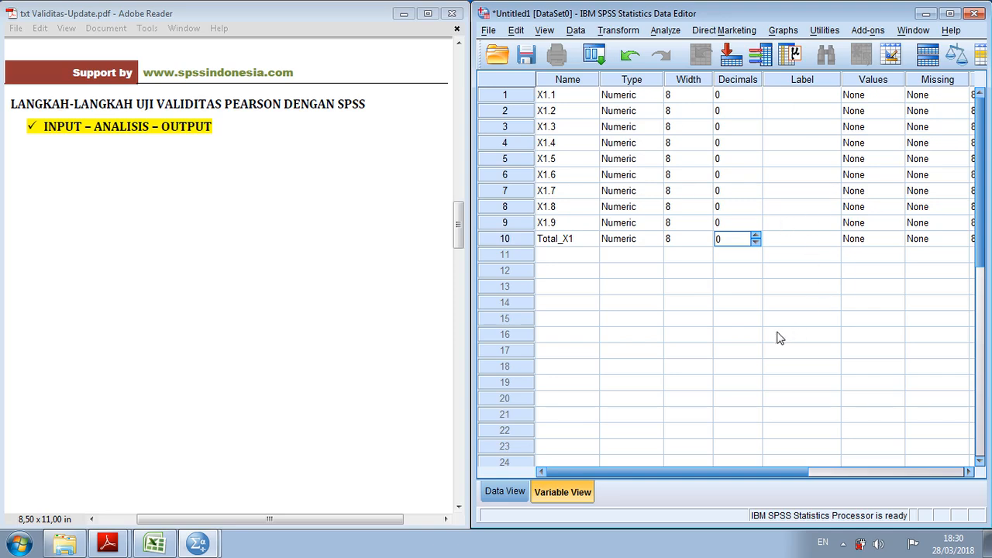
# Show the maximized SPSS data grid, then switch to Excel and copy the item and total scores in B3:K22
pyautogui.click(952, 15)
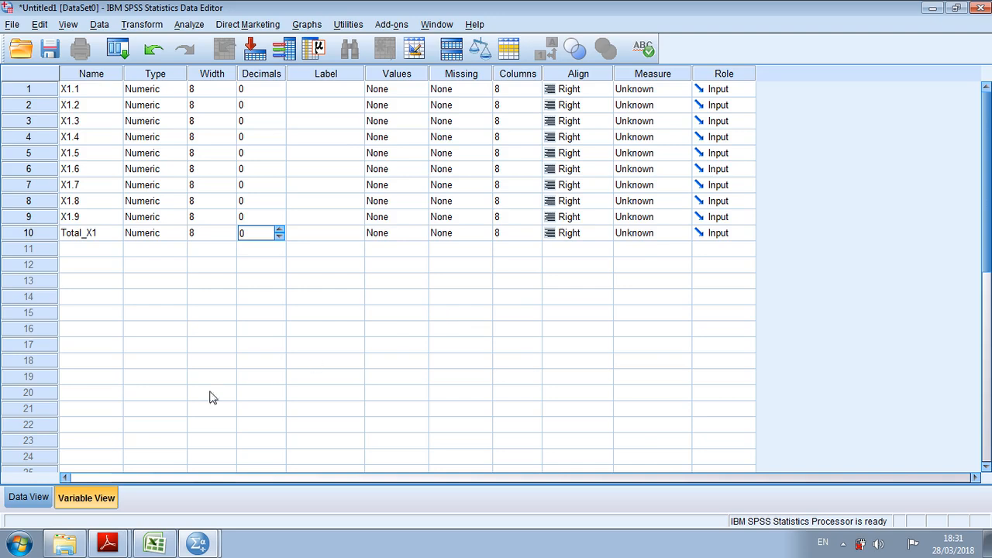
pyautogui.click(43, 498)
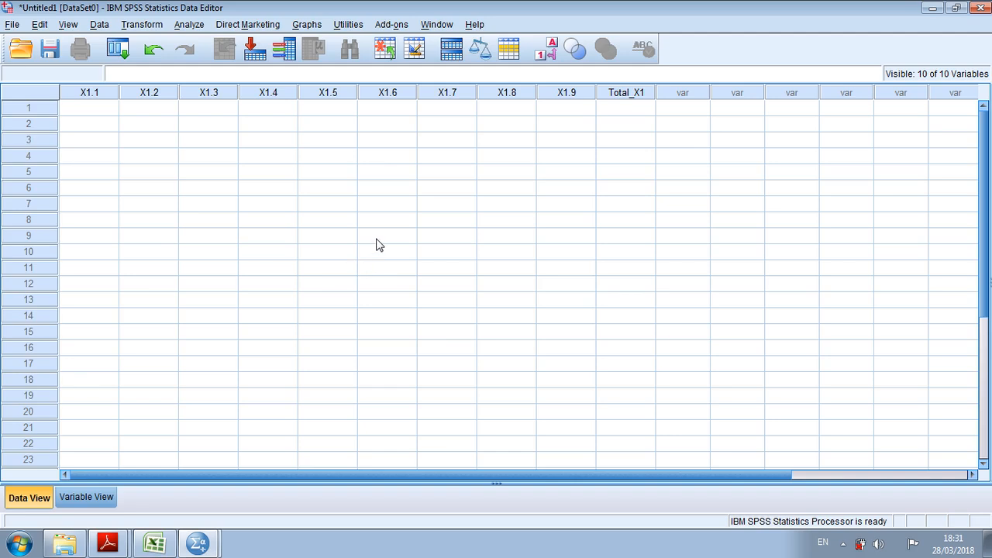
pyautogui.click(157, 543)
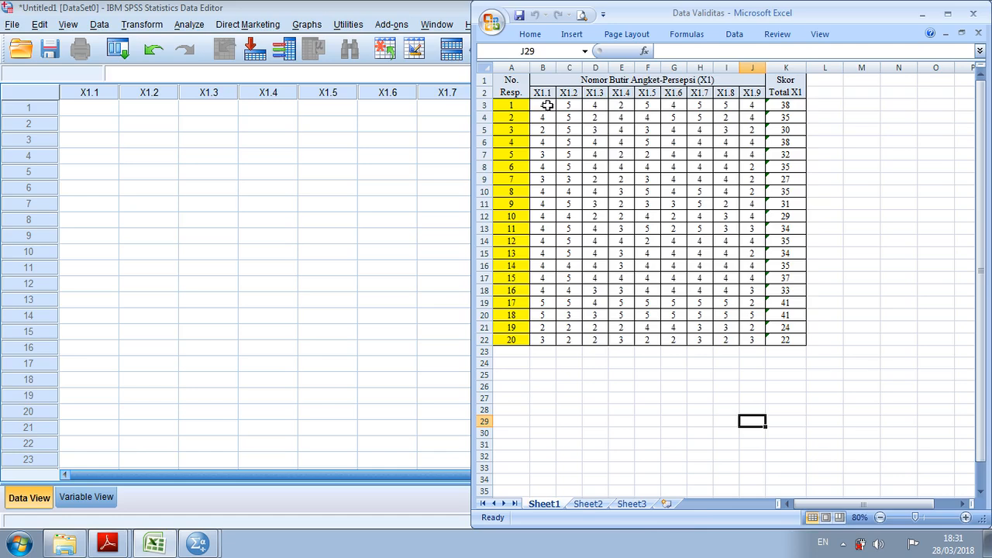
pyautogui.moveTo(542, 105); pyautogui.dragTo(779, 341)
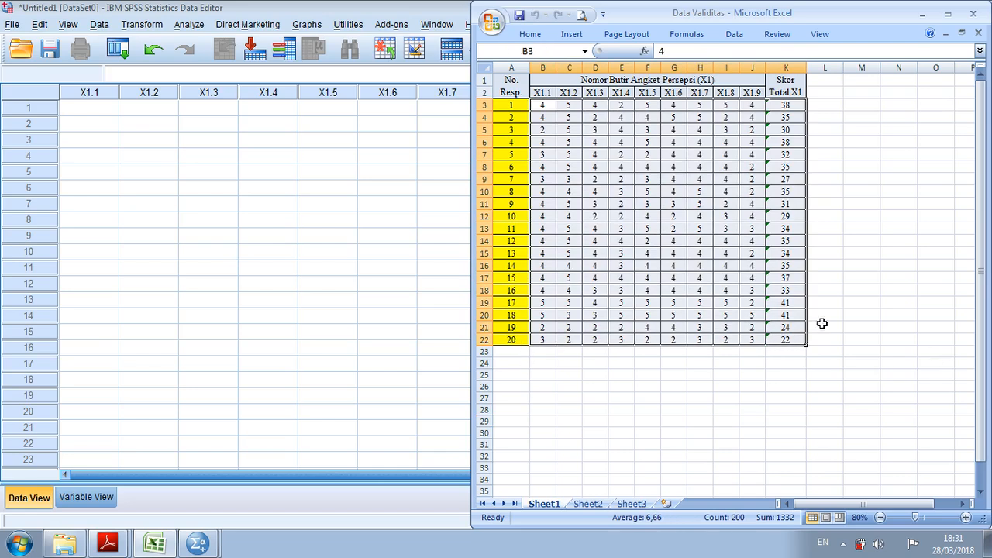
pyautogui.rightClick(674, 179)
pyautogui.click(727, 205)
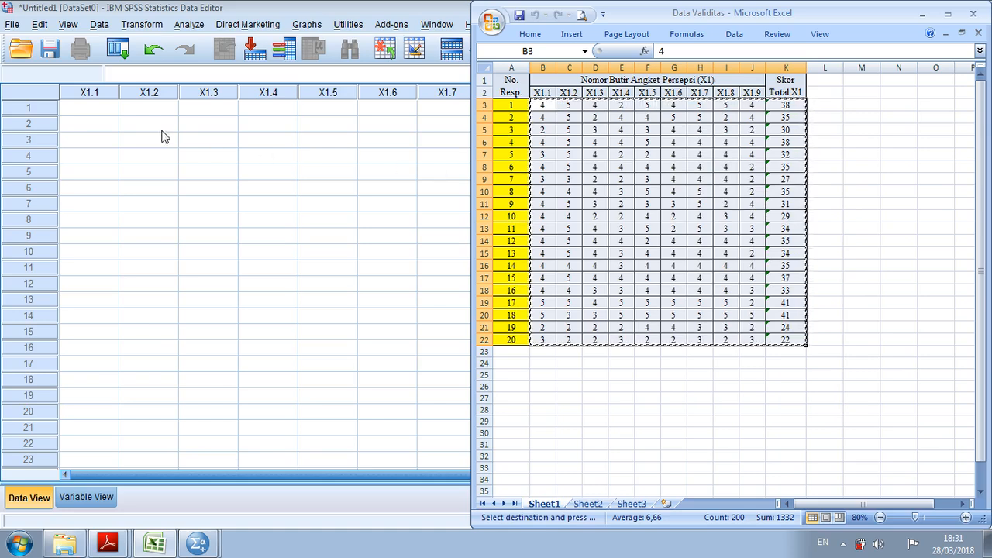
# Paste the copied scores into the SPSS data grid starting at row 1 of X1.1, and restore the window to half-screen size
pyautogui.click(95, 110)
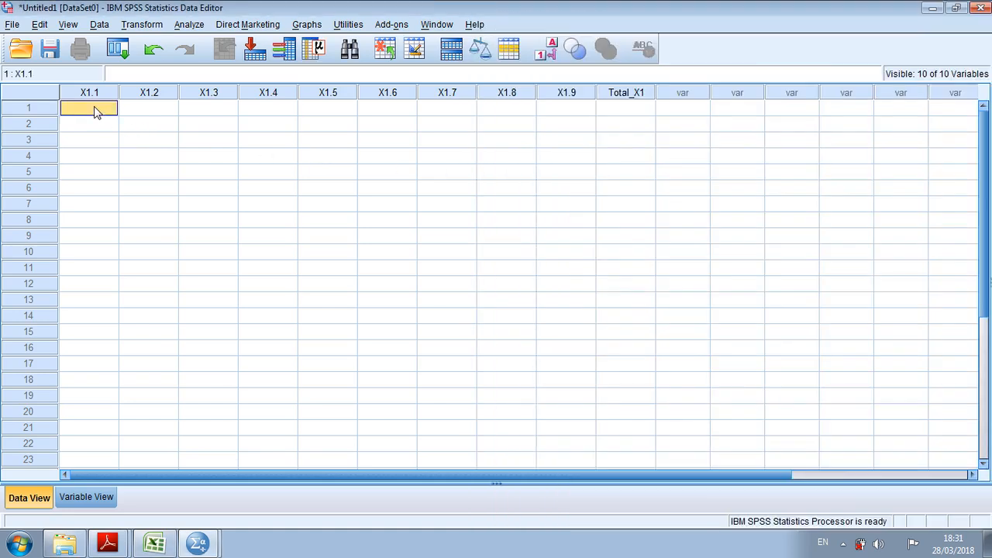
pyautogui.rightClick(95, 110)
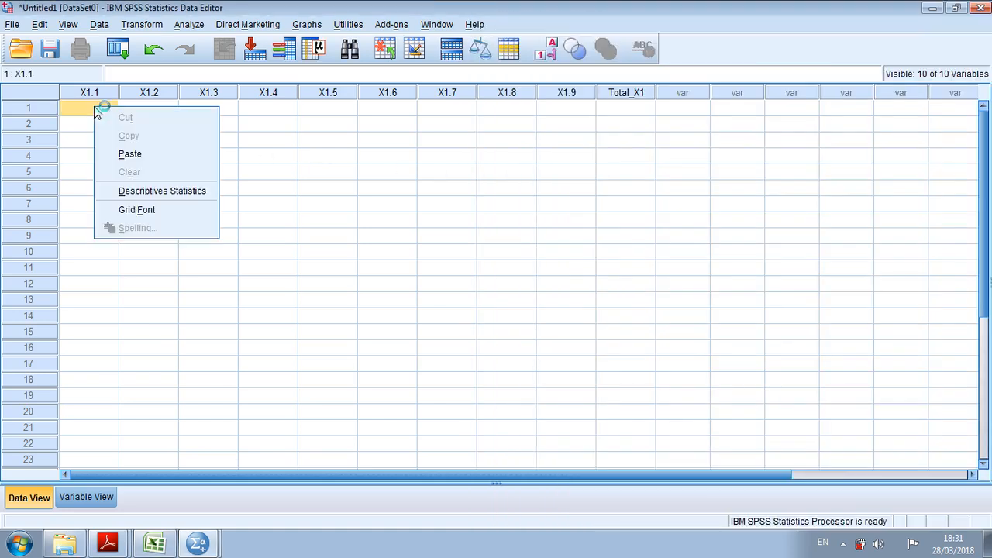
pyautogui.click(153, 147)
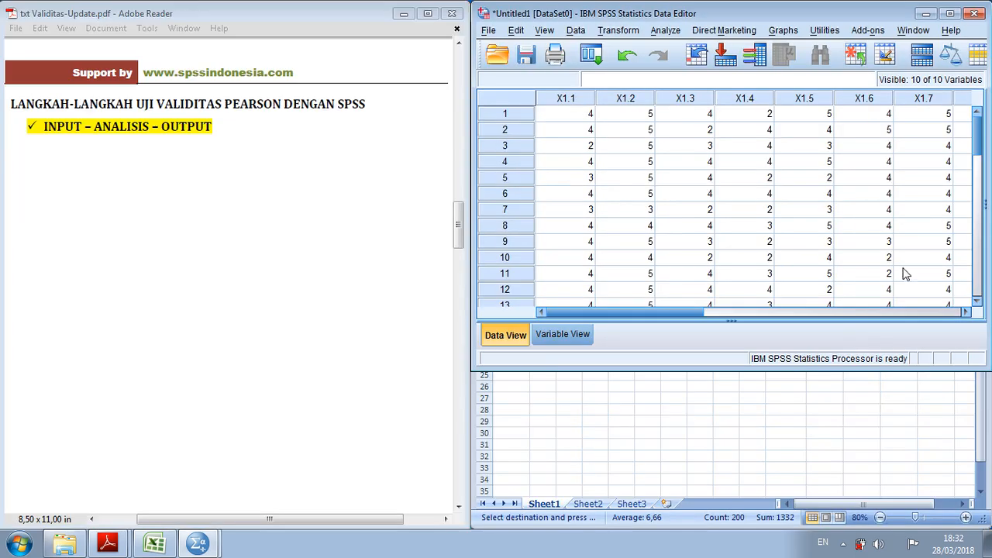
pyautogui.click(956, 8)
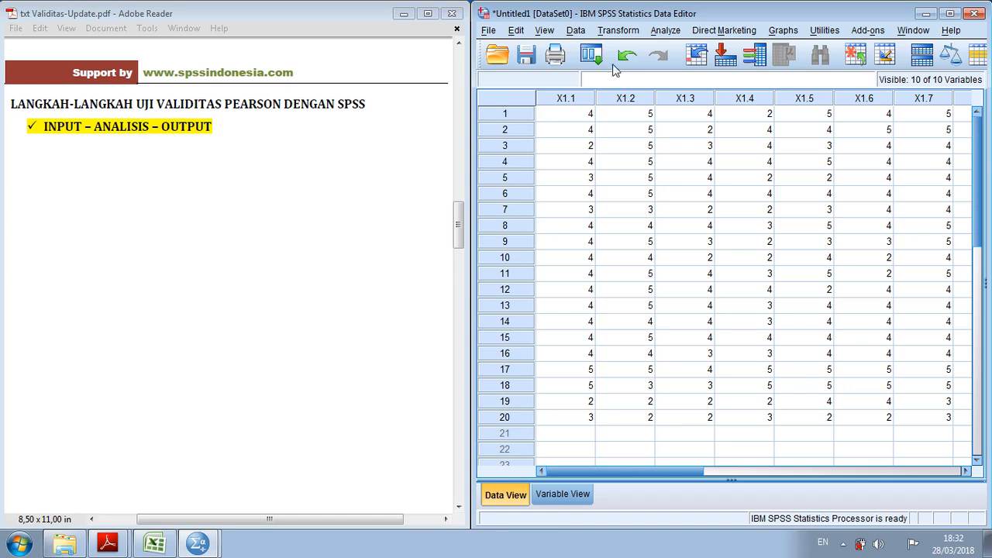
# Open the Bivariate Correlations analysis and reposition its dialog over the data grid
pyautogui.click(663, 31)
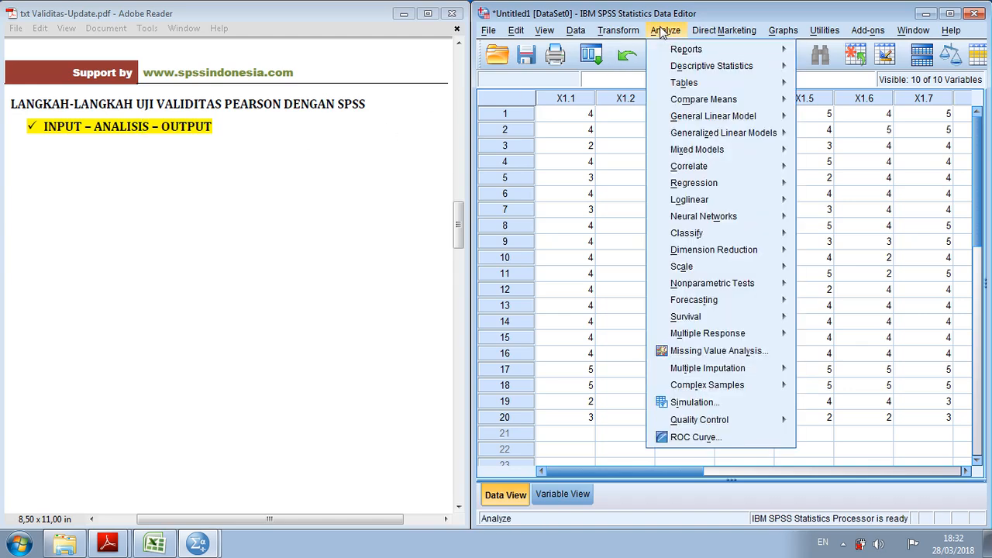
pyautogui.moveTo(730, 171)
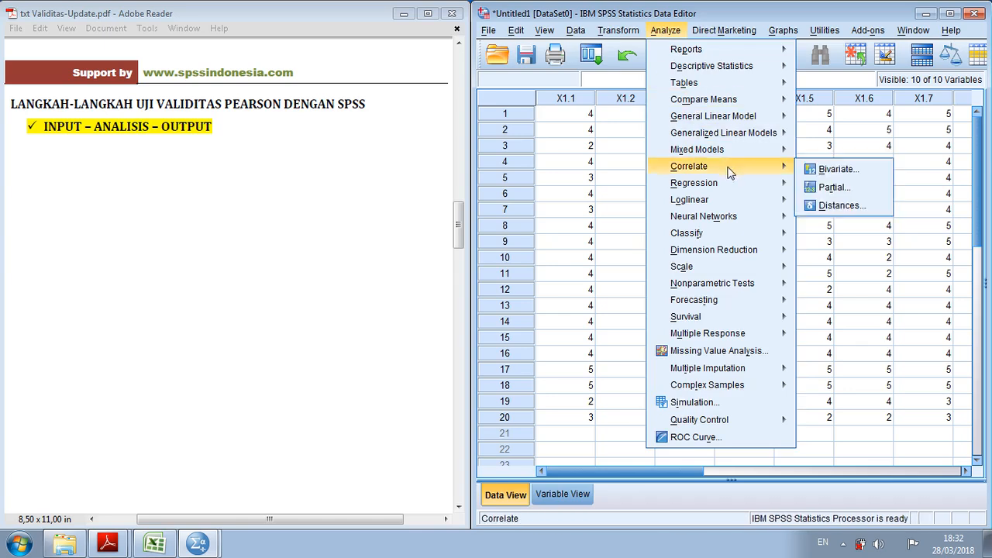
pyautogui.click(852, 172)
pyautogui.moveTo(566, 128); pyautogui.dragTo(734, 130)
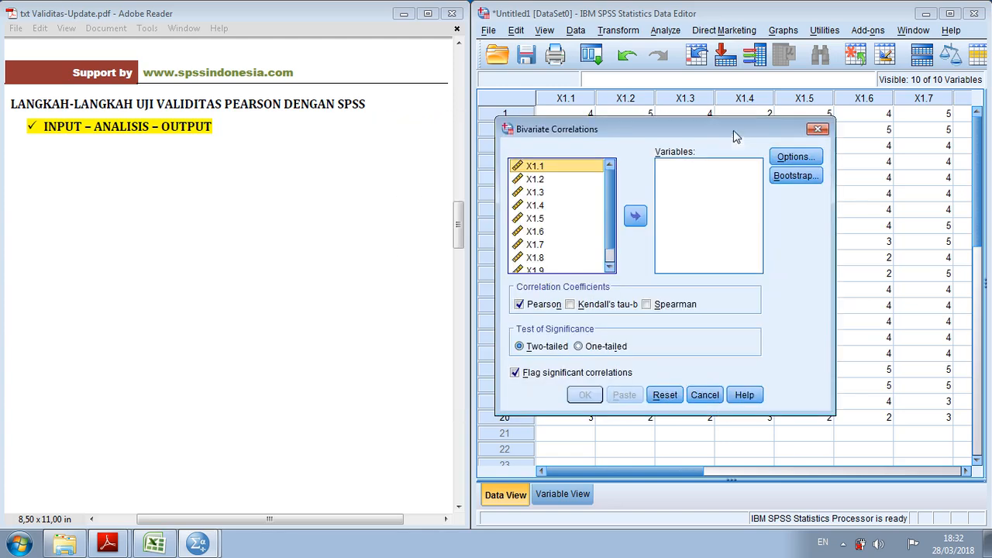
# Review the available variables from X1.1 to Total_X1 in the Bivariate Correlations dialog
pyautogui.click(612, 231)
pyautogui.scroll(2, 611, 231)
pyautogui.click(537, 166)
pyautogui.scroll(-1, 607, 182)
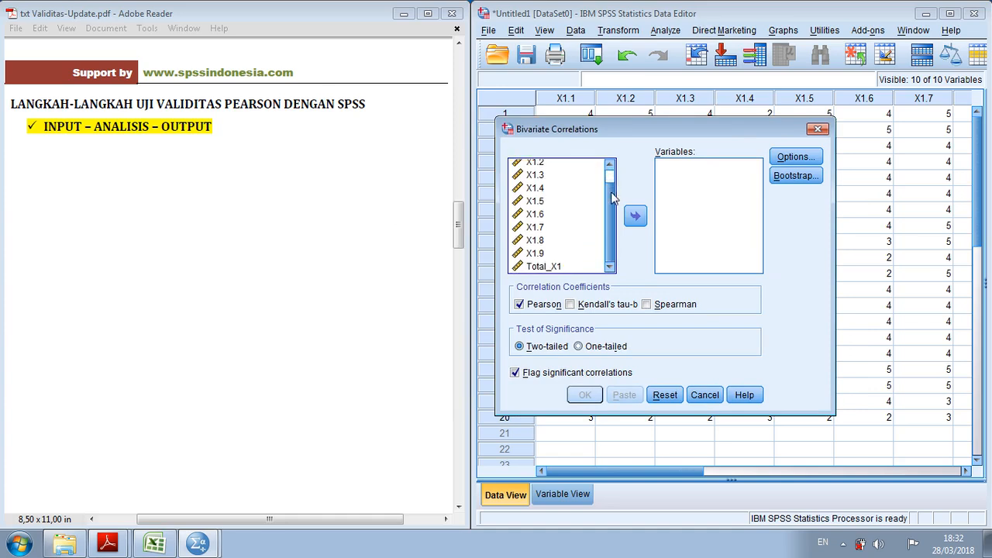
pyautogui.scroll(1, 610, 208)
pyautogui.scroll(-1, 610, 208)
pyautogui.scroll(1, 609, 208)
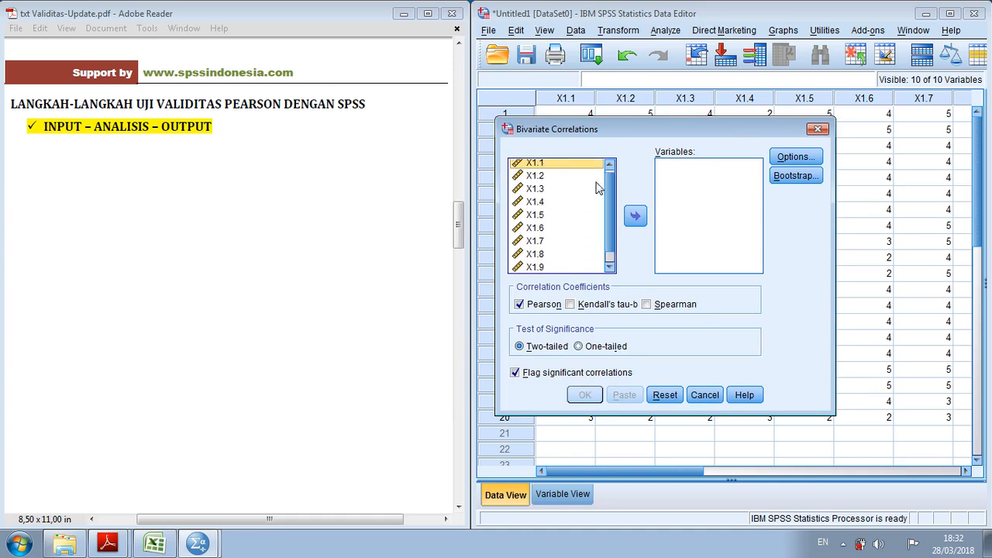
pyautogui.scroll(1, 610, 183)
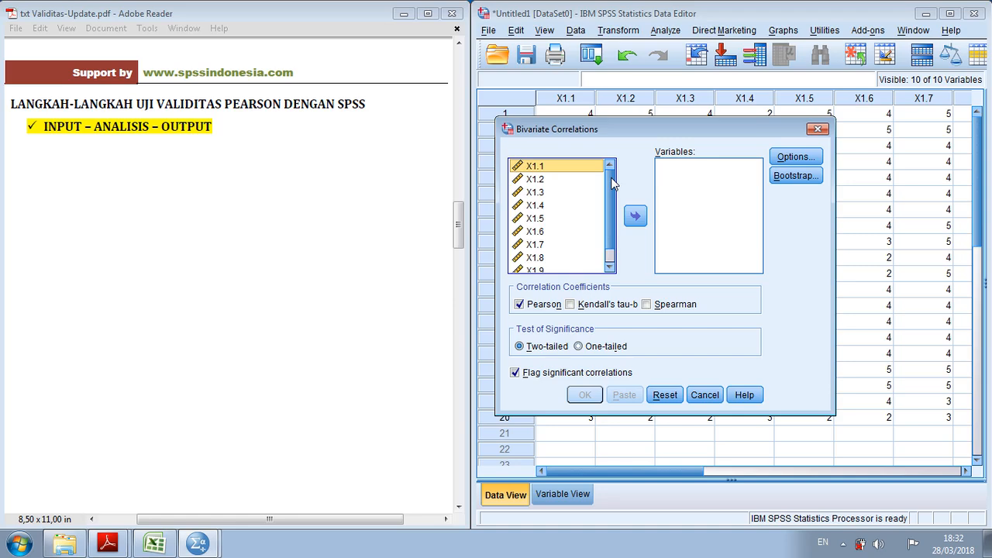
pyautogui.scroll(-1, 612, 182)
pyautogui.scroll(2, 611, 186)
pyautogui.scroll(-1, 612, 186)
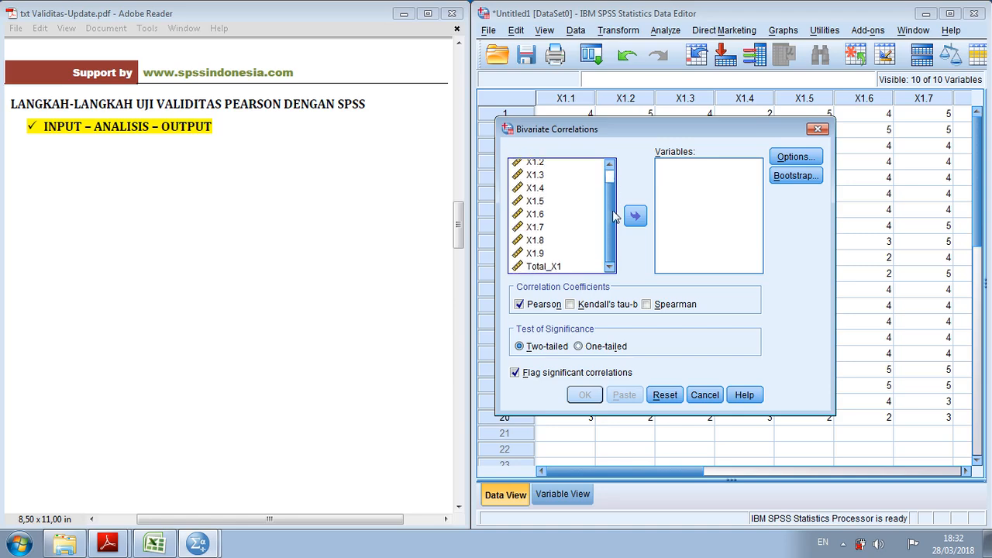
pyautogui.scroll(1, 610, 217)
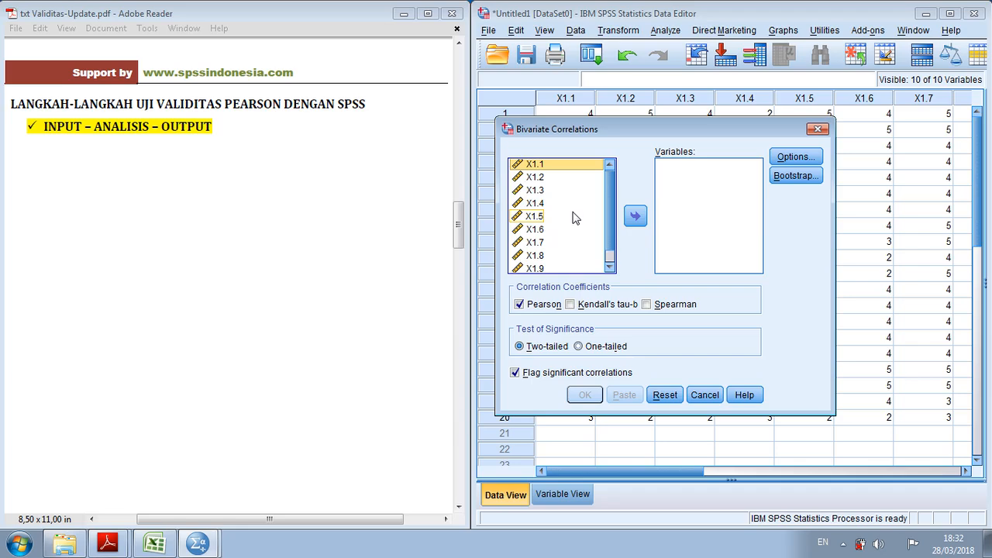
# Add all variables X1.1 to X1.9 and Total_X1 to the analysis and run the two-tailed Pearson correlation with significant correlations flagged
pyautogui.hotkey('ctrl', 'a')
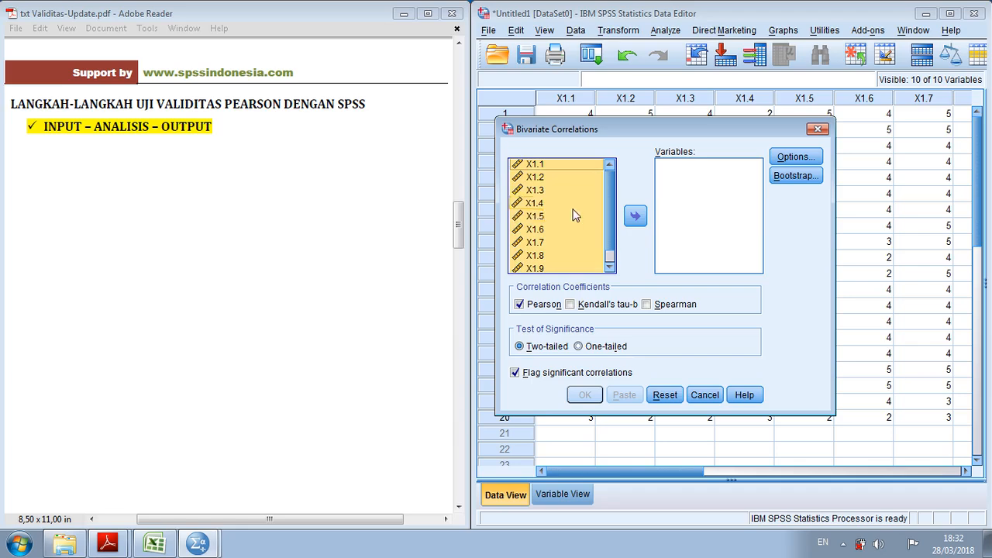
pyautogui.click(637, 219)
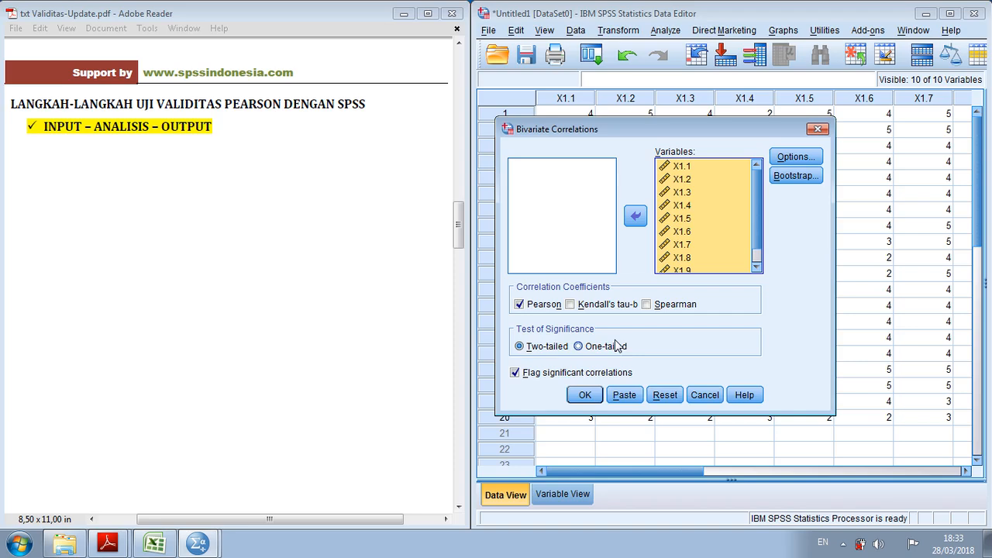
pyautogui.click(587, 396)
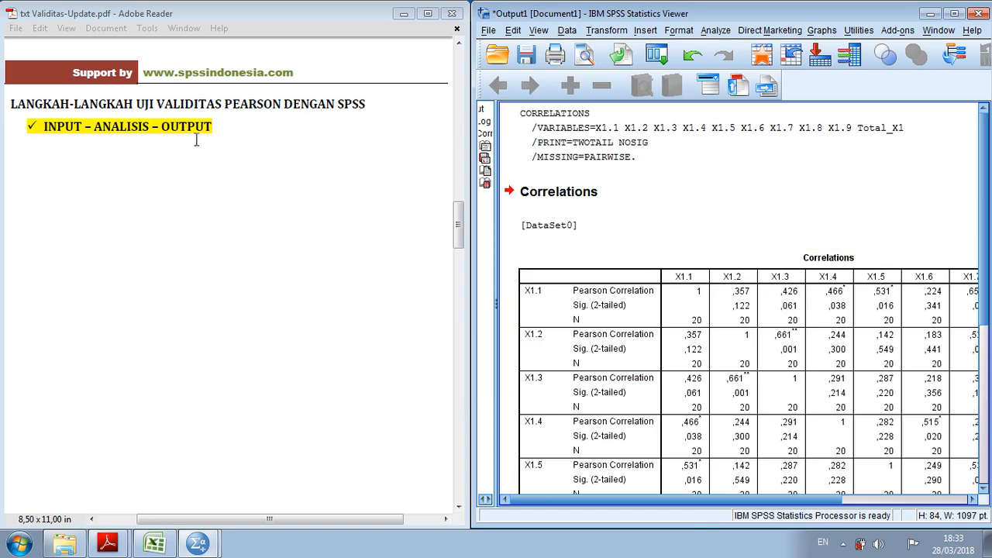
# Examine the item rows X1.1 to Total_X1 of the Correlations table in the output
pyautogui.moveTo(704, 501)
pyautogui.mouseDown()
pyautogui.moveTo(717, 503)
pyautogui.moveTo(700, 501)
pyautogui.mouseUp()
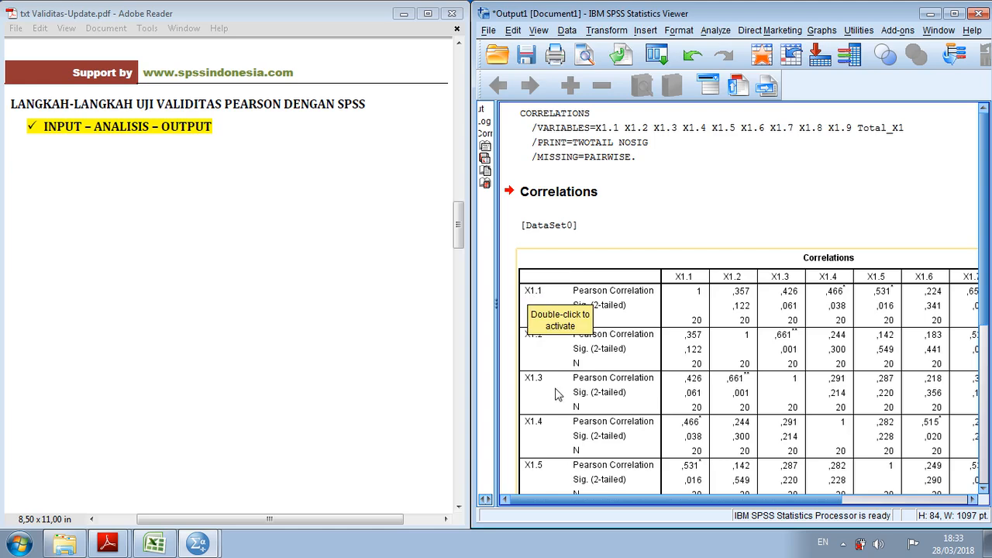
pyautogui.scroll(-5, 549, 397)
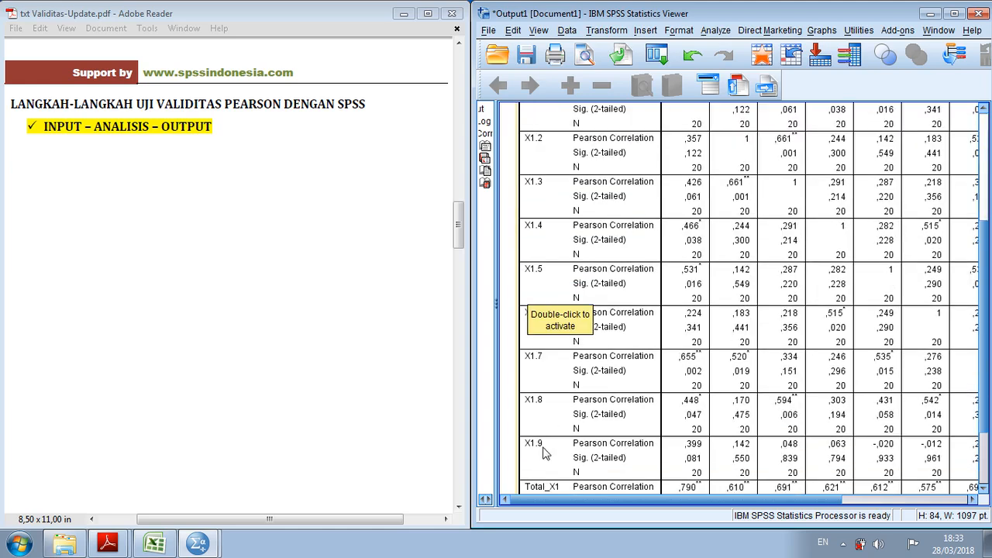
pyautogui.scroll(8, 612, 405)
pyautogui.scroll(-1, 604, 371)
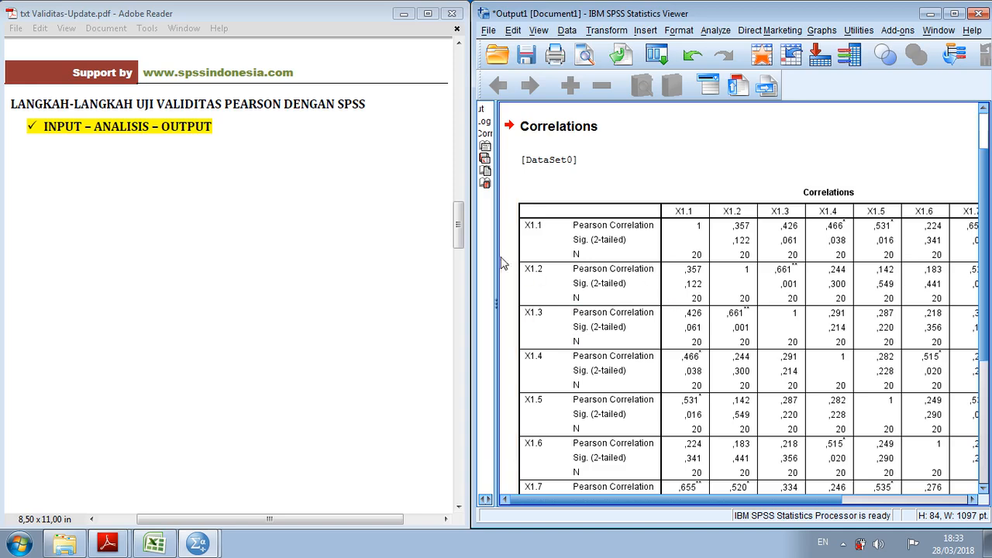
# Go to the decision rules for the Pearson validity test in txt Validitas-Update.pdf and read the r hitung versus r tabel criteria
pyautogui.moveTo(460, 233); pyautogui.dragTo(465, 315)
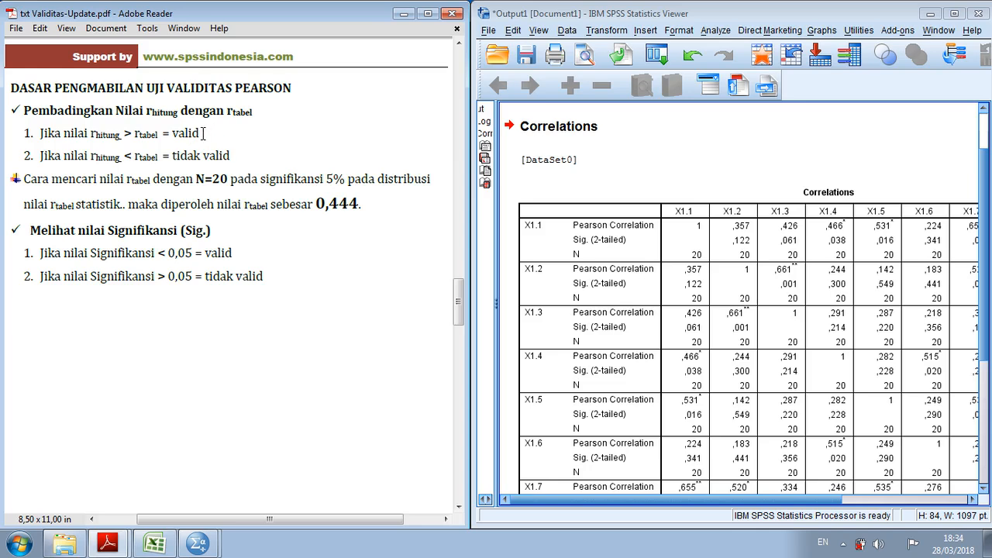
pyautogui.click(130, 158)
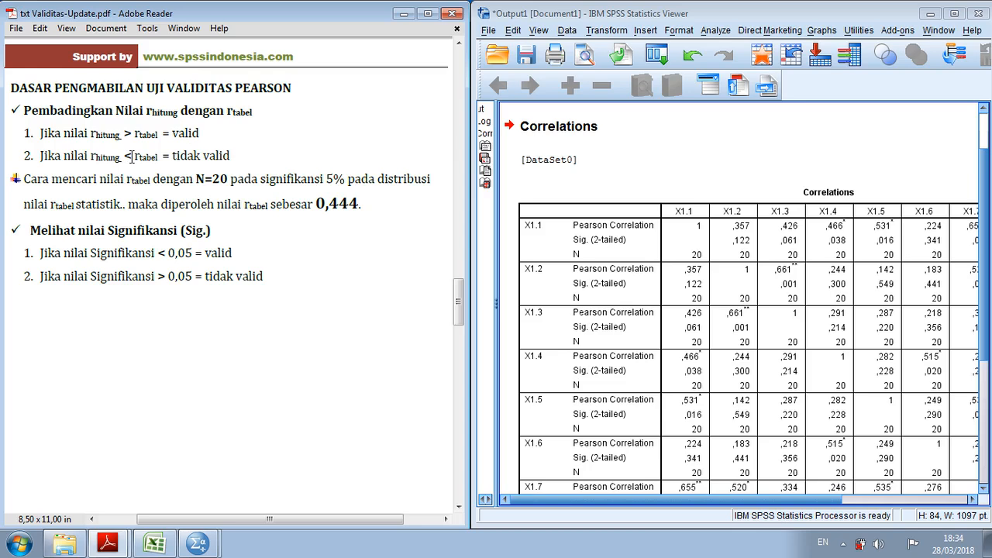
pyautogui.click(244, 156)
# Switch to rtabel.pdf, look up the r table value for N = 20 at 5% significance, compare it with the guide, and minimize rtabel.pdf
pyautogui.click(108, 543)
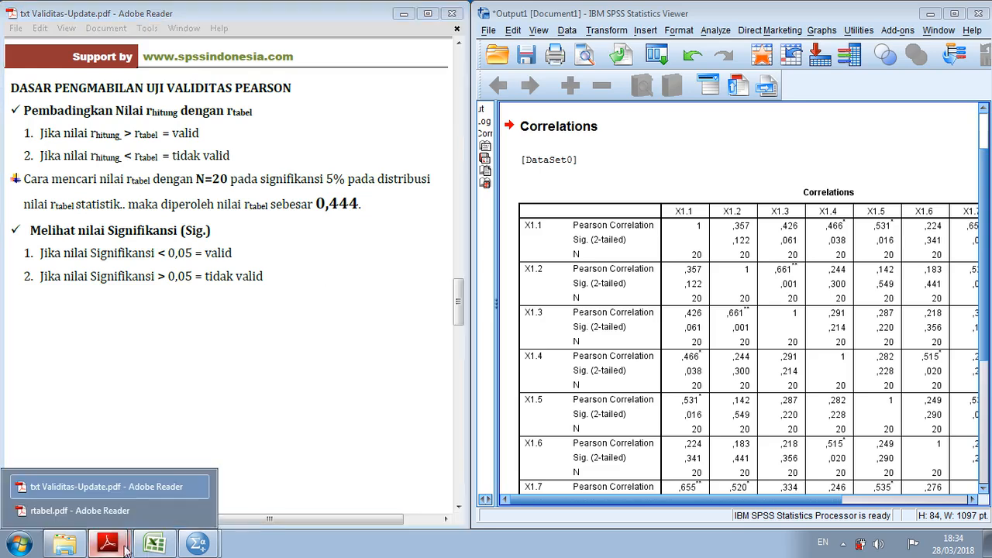
pyautogui.click(153, 507)
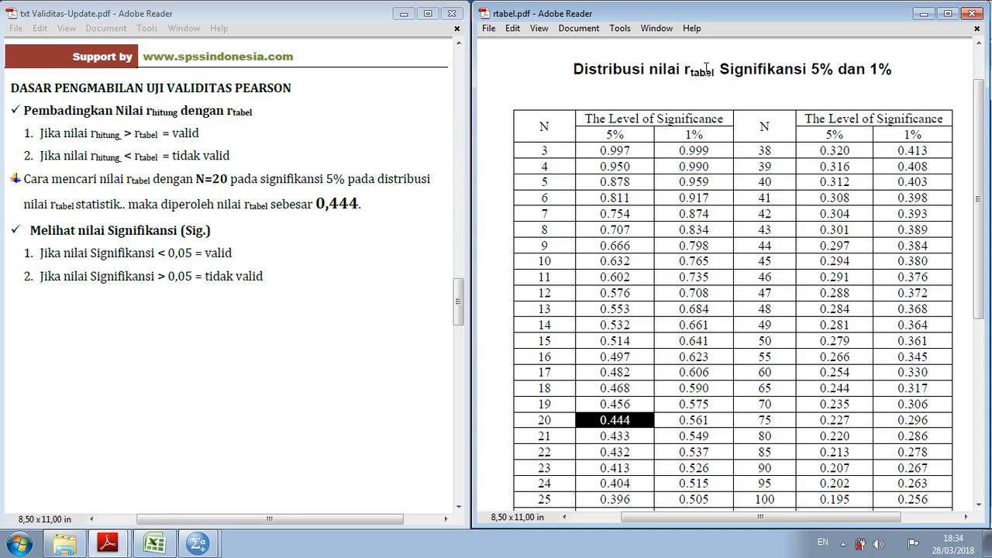
pyautogui.moveTo(606, 133); pyautogui.dragTo(622, 136)
pyautogui.moveTo(556, 423); pyautogui.dragTo(537, 423)
pyautogui.moveTo(102, 159); pyautogui.dragTo(115, 161)
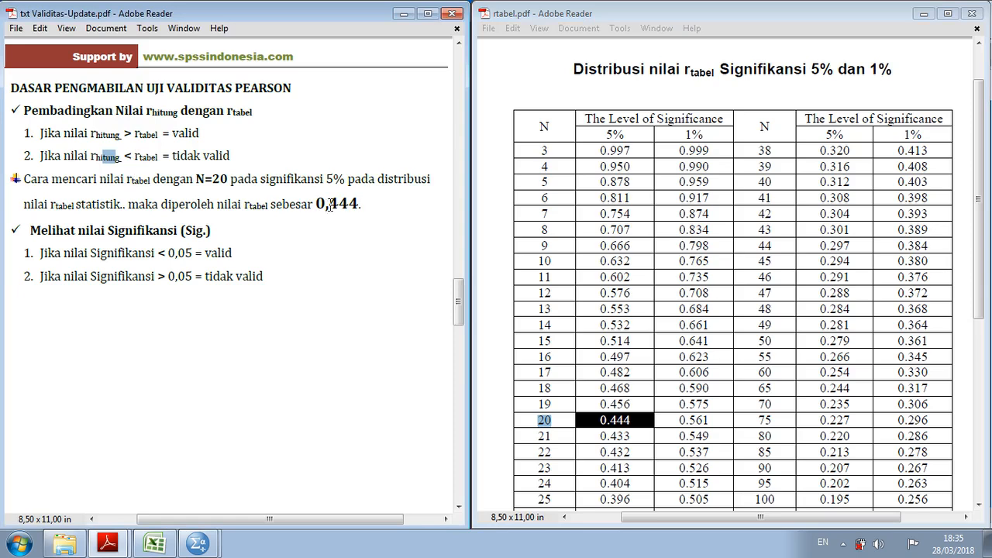
pyautogui.click(363, 204)
pyautogui.click(923, 14)
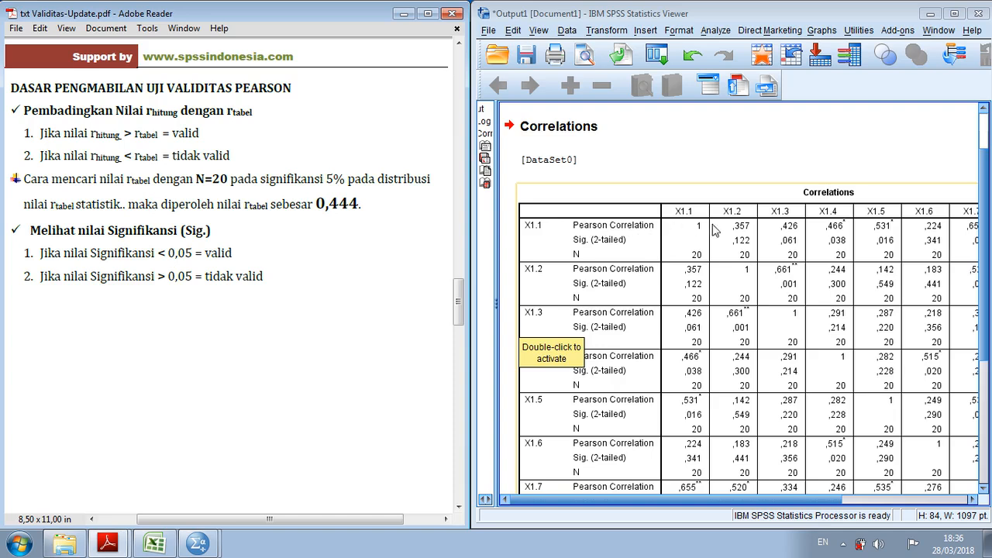
# Compare each item's correlation and significance in the Total_X1 column of the Correlations table with the guide's 0,05 significance criteria
pyautogui.moveTo(749, 502); pyautogui.dragTo(895, 486)
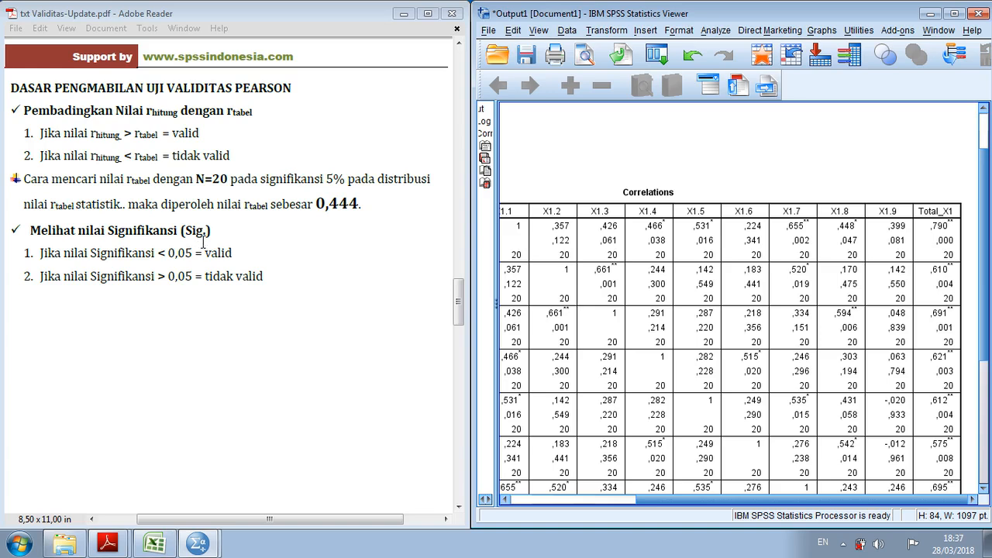
pyautogui.click(961, 242)
pyautogui.click(161, 253)
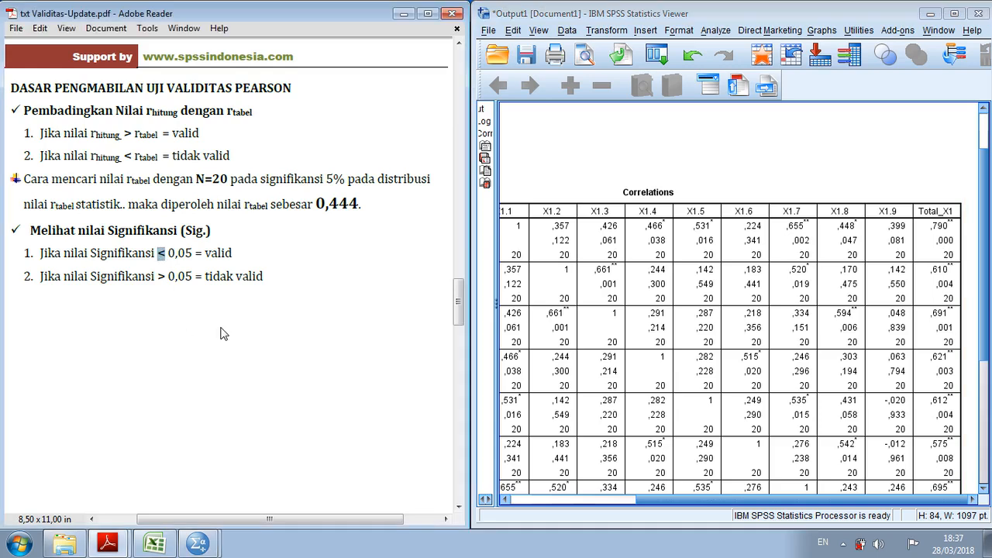
pyautogui.doubleClick(230, 252)
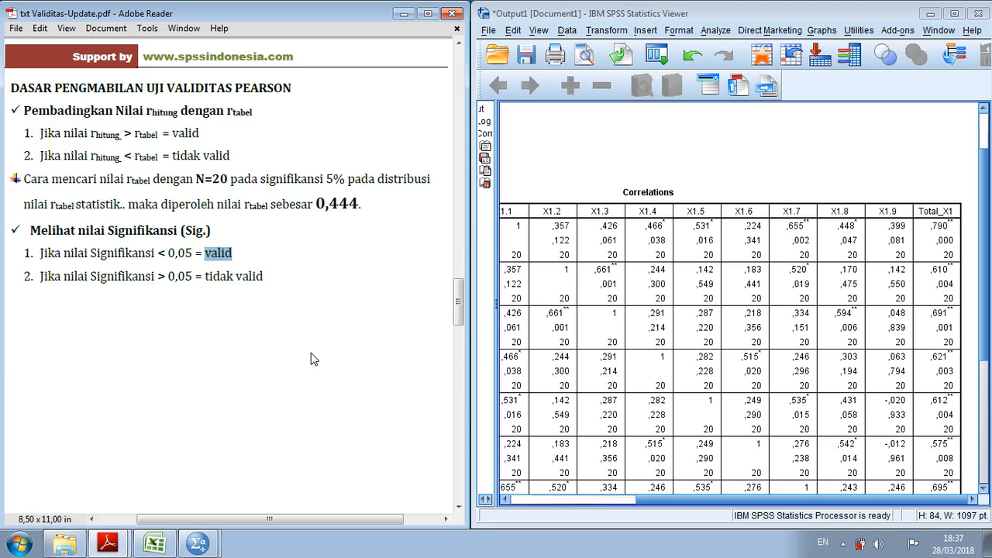
pyautogui.moveTo(657, 499); pyautogui.dragTo(534, 523)
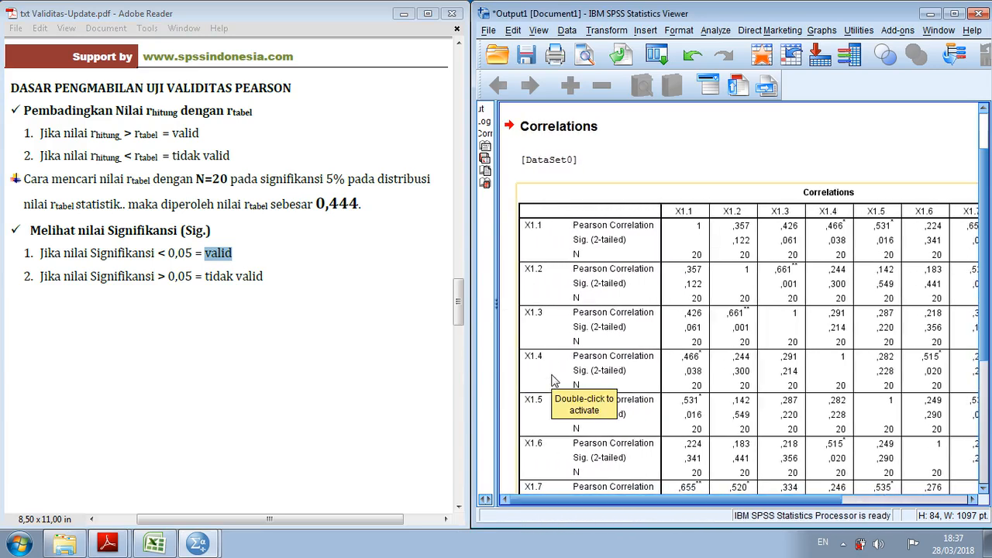
pyautogui.click(296, 285)
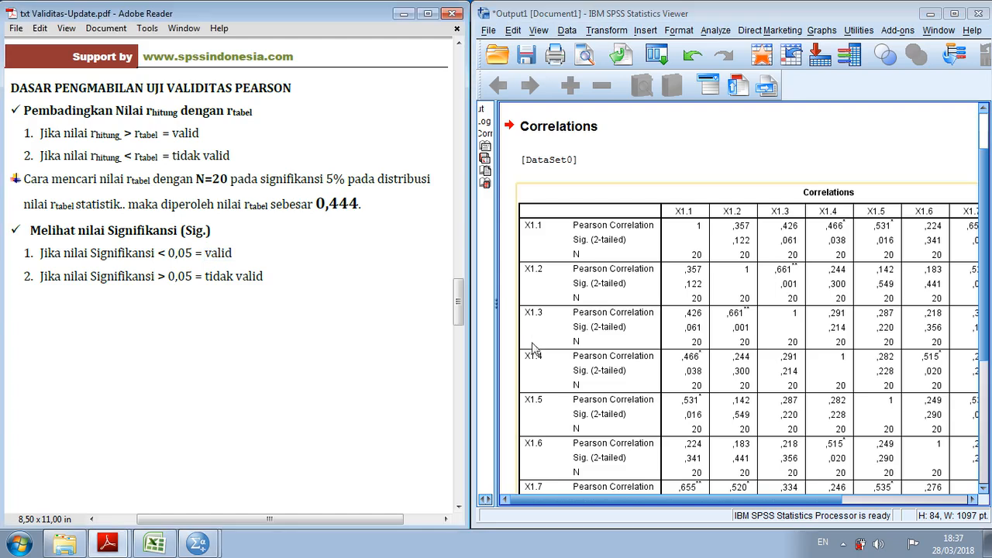
pyautogui.moveTo(684, 498)
pyautogui.mouseDown()
pyautogui.moveTo(695, 500)
pyautogui.moveTo(683, 502)
pyautogui.mouseUp()
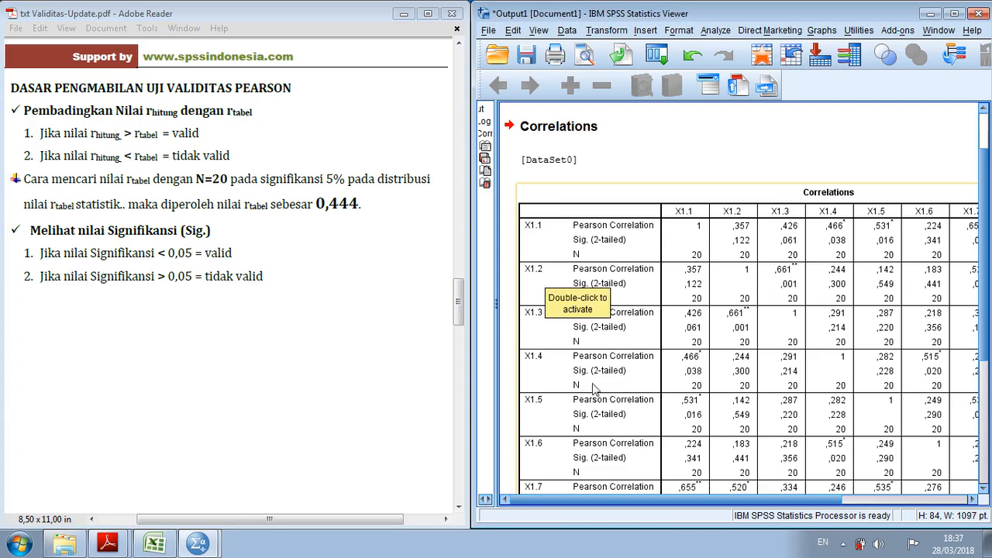
pyautogui.moveTo(625, 499); pyautogui.dragTo(751, 499)
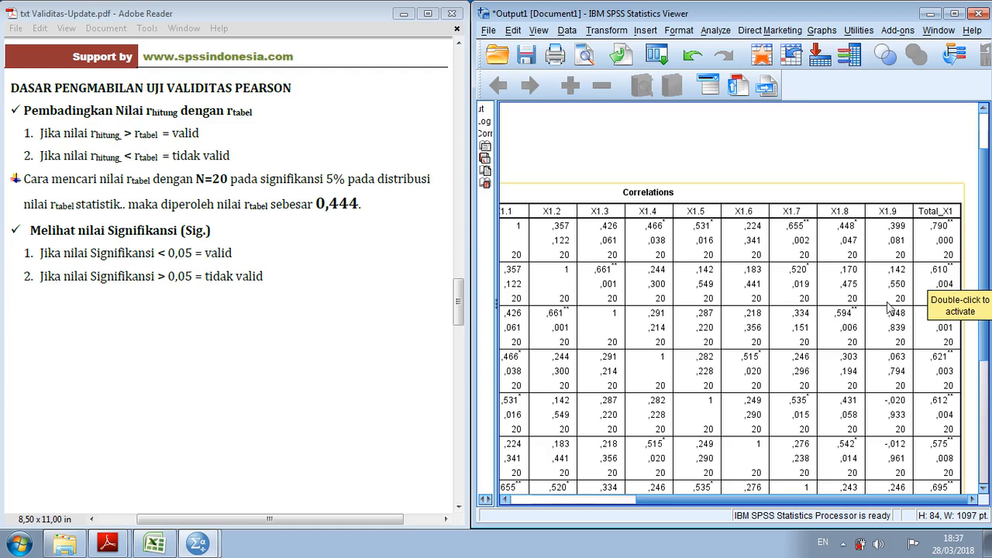
# Show the guide's Pearson validity summary table and the Total_X1 column of the Correlations table down to item X1.9
pyautogui.click(458, 312)
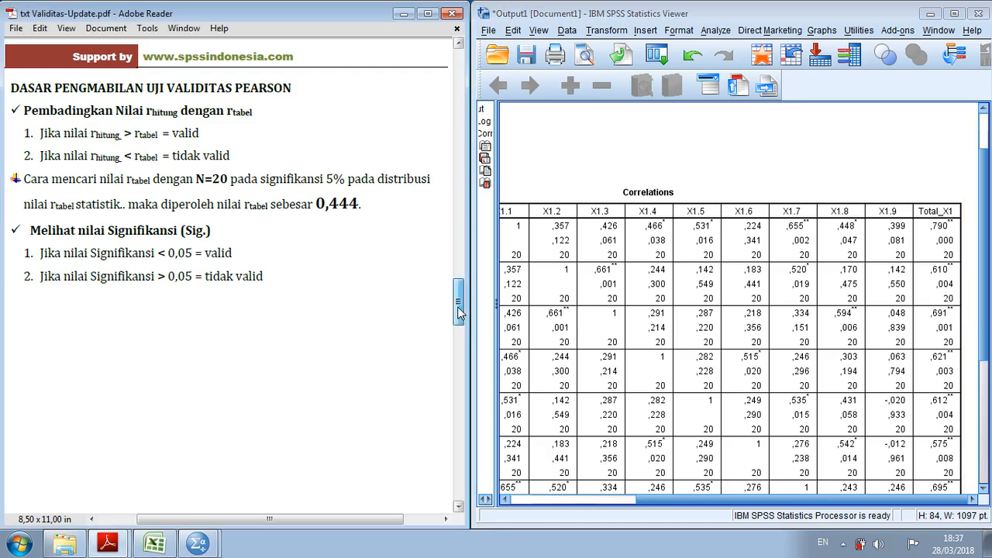
pyautogui.moveTo(458, 312); pyautogui.dragTo(468, 388)
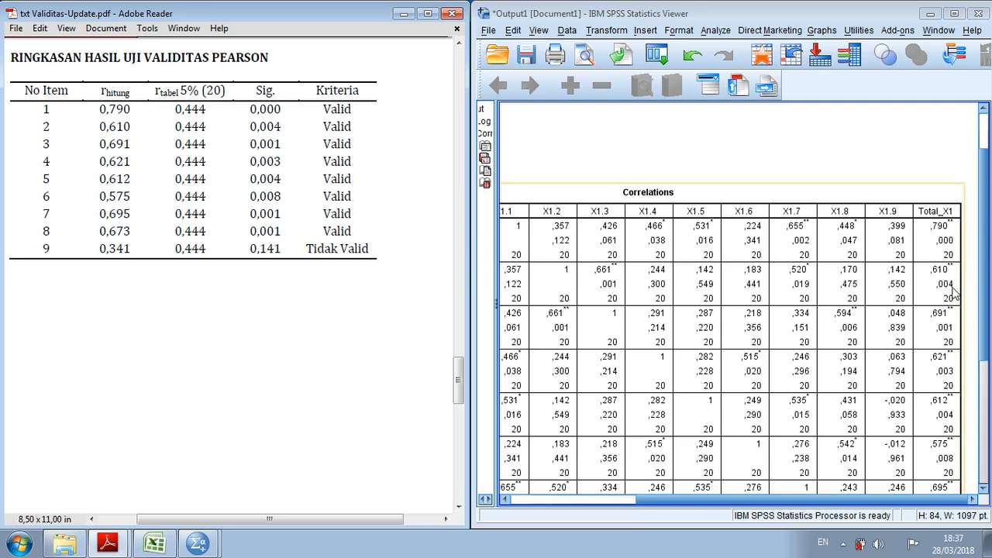
pyautogui.moveTo(982, 267); pyautogui.dragTo(984, 309)
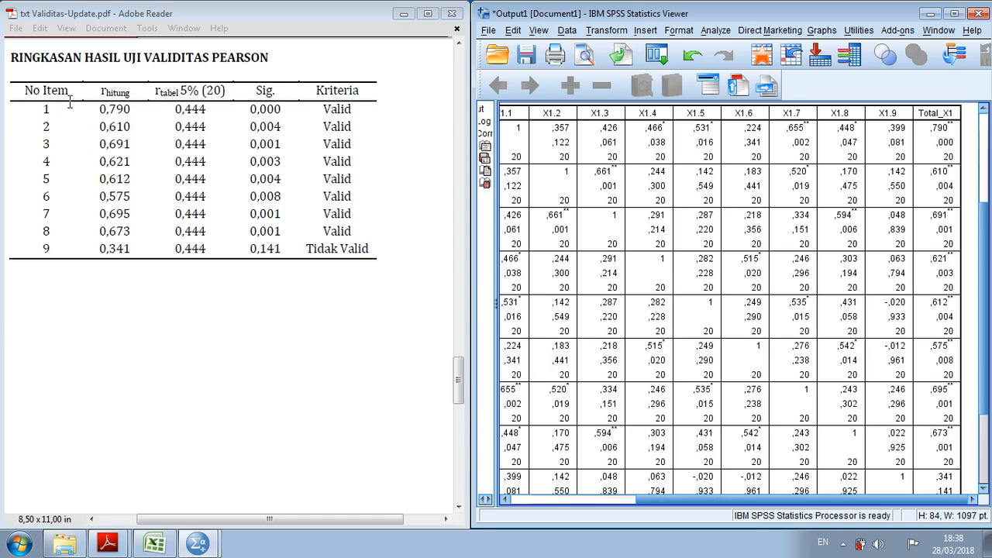
# Highlight the Valid results of items 1 to 8 in the summary table, then item 9's number, r hitung, r tabel and Sig. values
pyautogui.moveTo(323, 110); pyautogui.dragTo(351, 227)
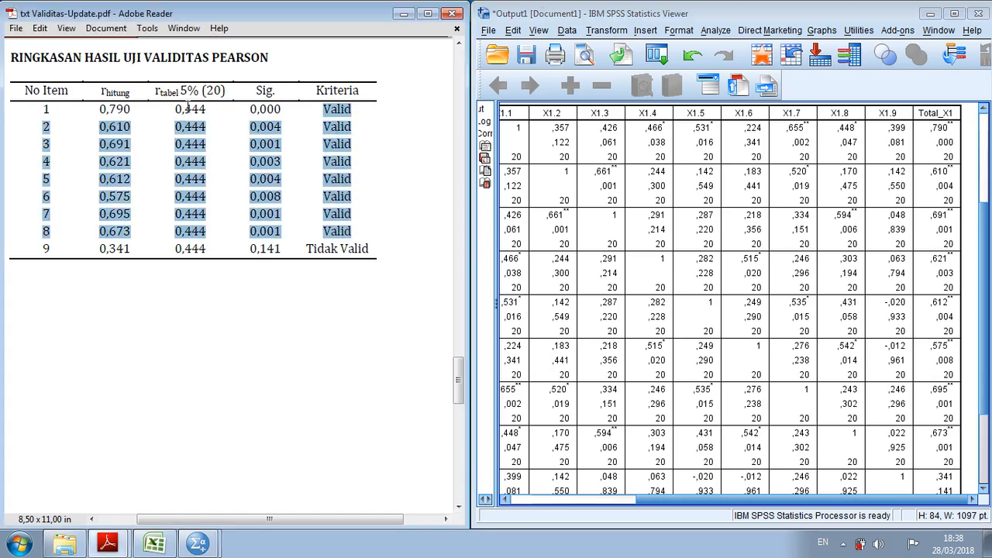
pyautogui.moveTo(60, 252); pyautogui.dragTo(41, 250)
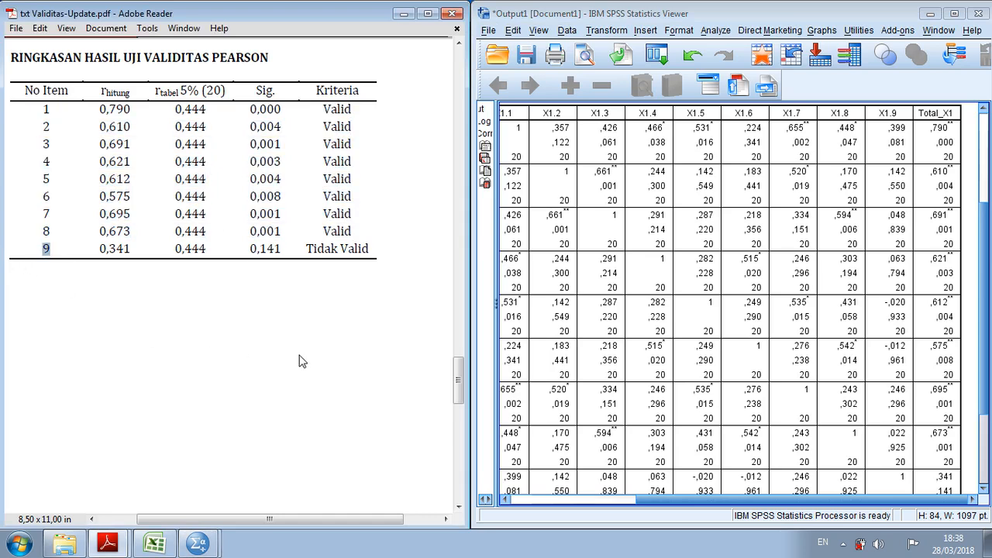
pyautogui.moveTo(132, 249); pyautogui.dragTo(99, 250)
pyautogui.moveTo(208, 250); pyautogui.dragTo(179, 250)
pyautogui.moveTo(248, 250); pyautogui.dragTo(284, 249)
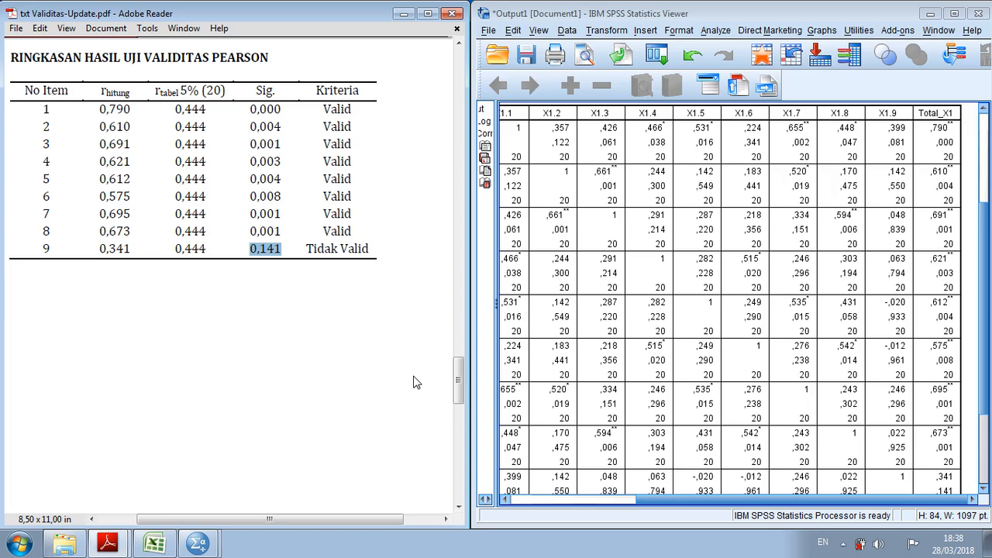
# Go to the guide's page of questions about the Pearson validity test and read through questions 1 to 3
pyautogui.moveTo(458, 382); pyautogui.dragTo(461, 459)
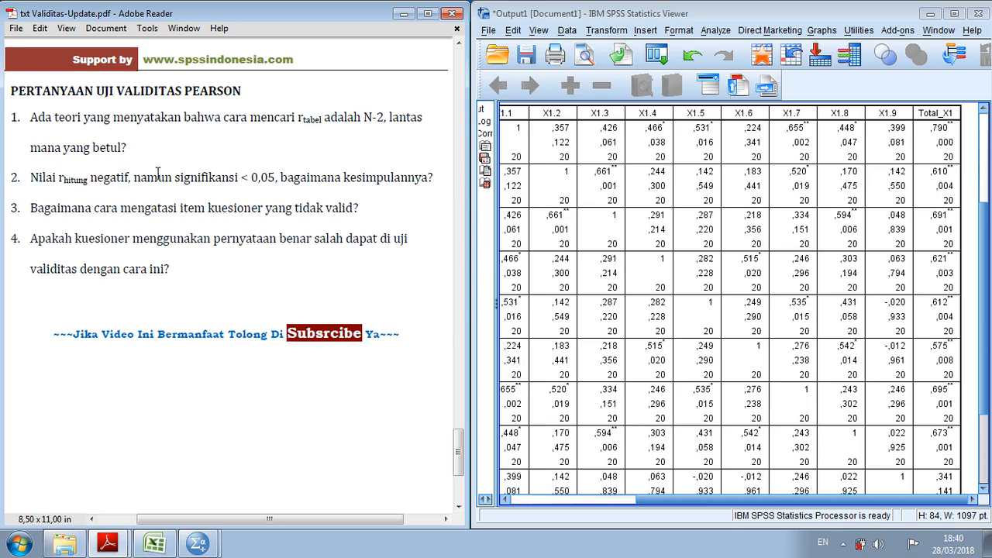
pyautogui.moveTo(239, 178); pyautogui.dragTo(246, 180)
pyautogui.click(379, 207)
# Return to the Pearson validity summary table and highlight the Tidak Valid criterion of item 9
pyautogui.moveTo(459, 465); pyautogui.dragTo(460, 363)
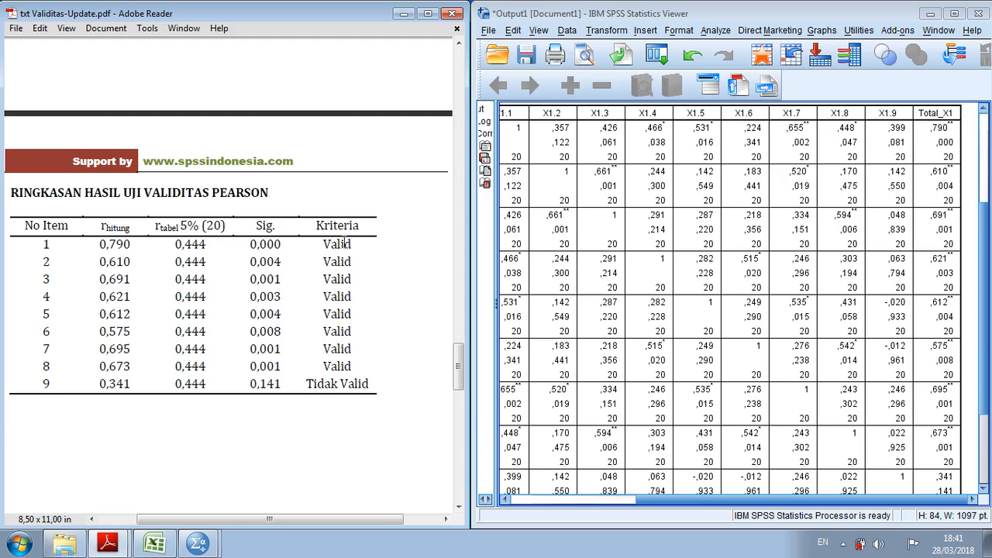
pyautogui.moveTo(305, 382); pyautogui.dragTo(352, 389)
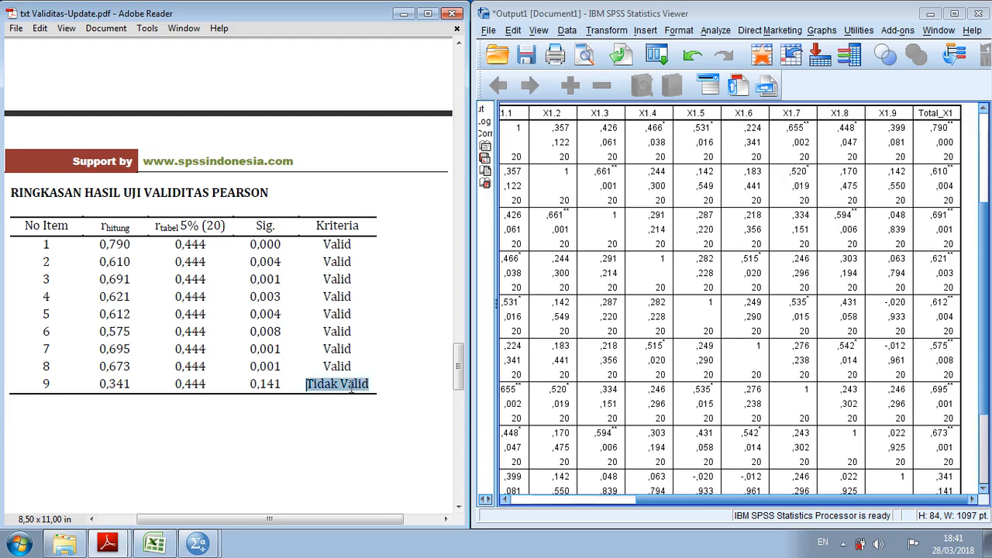
# Highlight item 9's values through its Tidak Valid criterion in the summary table, and return to the guide's Pearson validity questions page
pyautogui.click(387, 434)
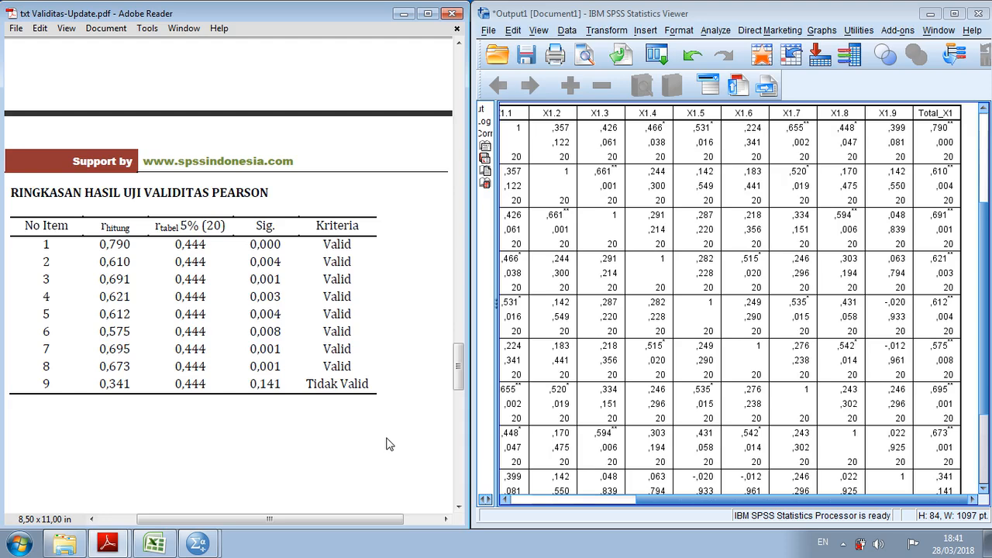
pyautogui.moveTo(48, 383); pyautogui.dragTo(375, 397)
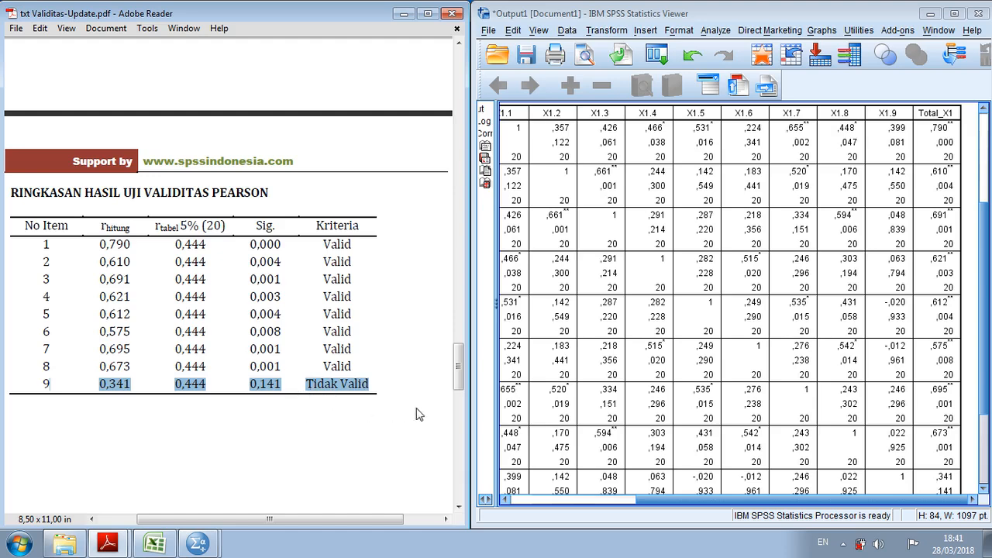
pyautogui.moveTo(460, 379); pyautogui.dragTo(452, 454)
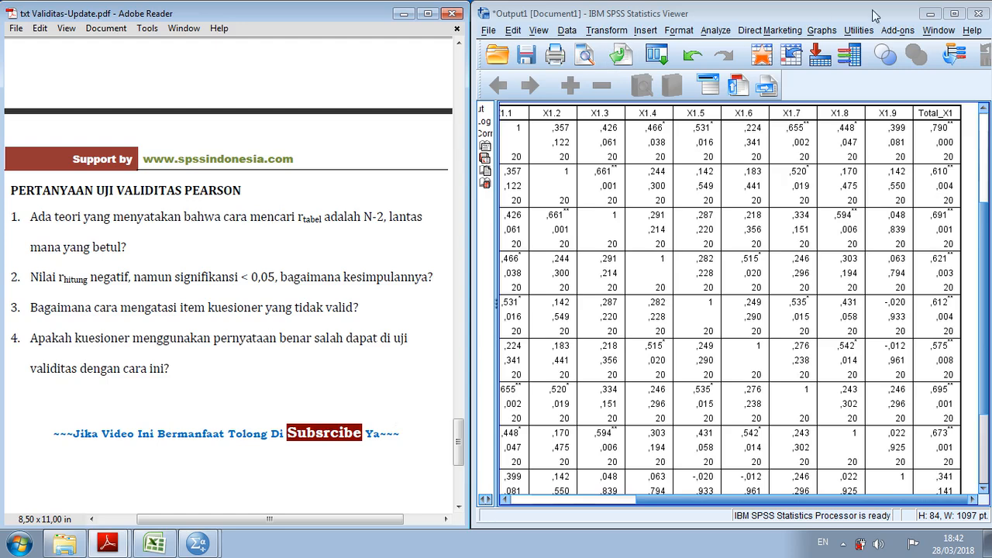
# Minimize the SPSS output and switch to the Data Validitas workbook in Excel to point out the X1.1 scores of respondents 17 to 19
pyautogui.click(929, 14)
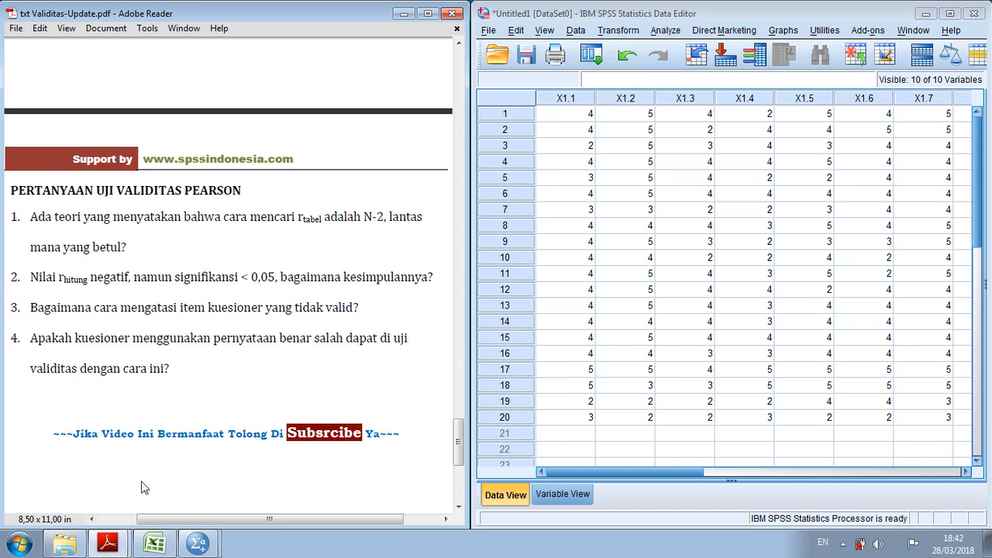
pyautogui.click(152, 542)
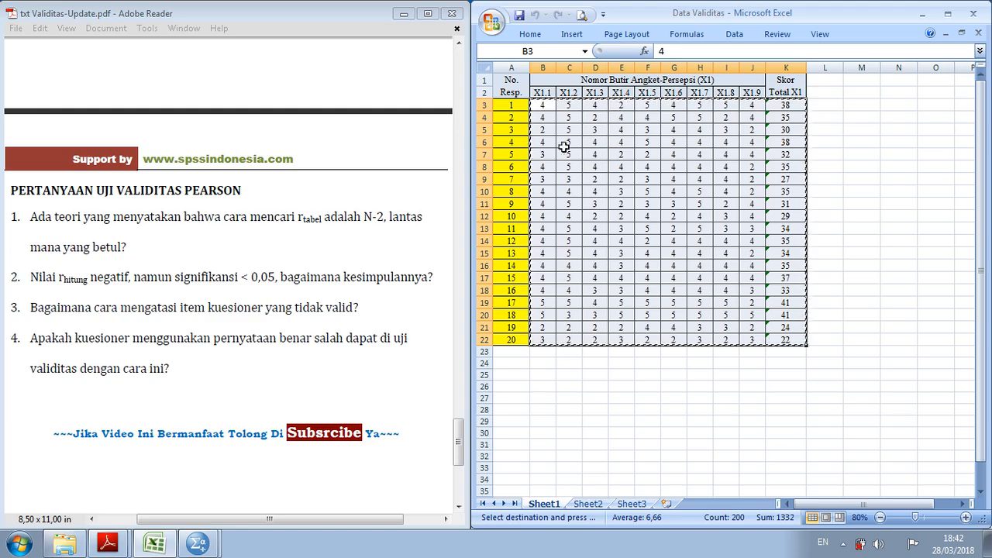
pyautogui.moveTo(543, 302); pyautogui.dragTo(543, 327)
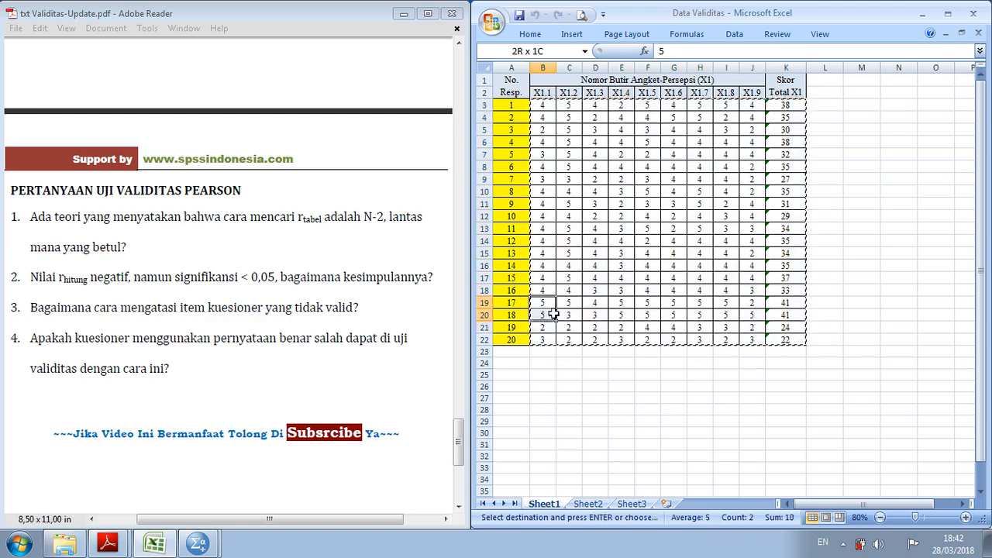
pyautogui.click(926, 300)
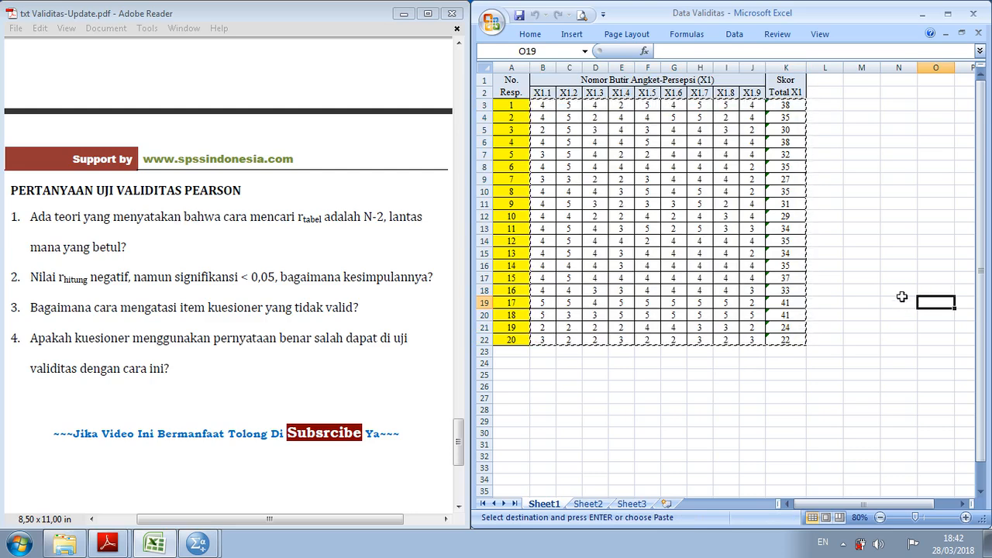